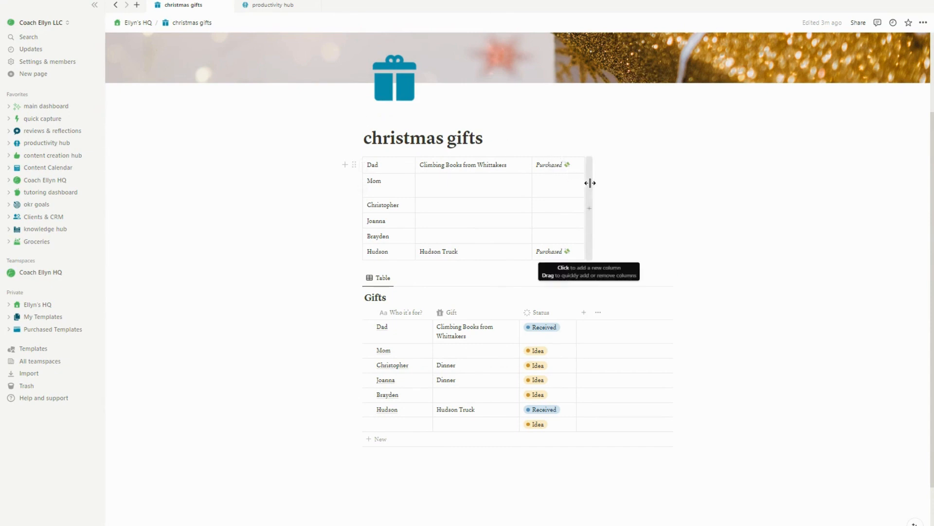
{"action": "left_click", "coordinate": [502, 140]}
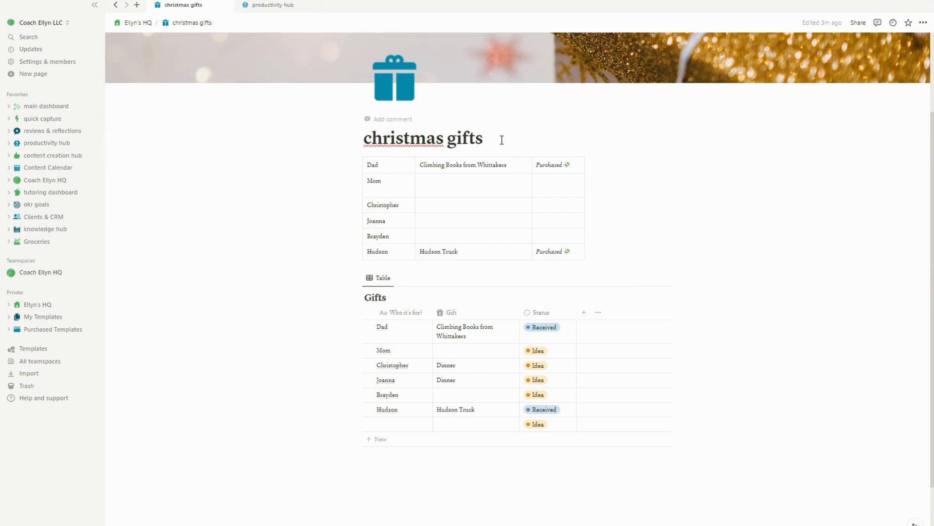
{"action": "key", "text": "Return"}
{"action": "type", "text": "/table"}
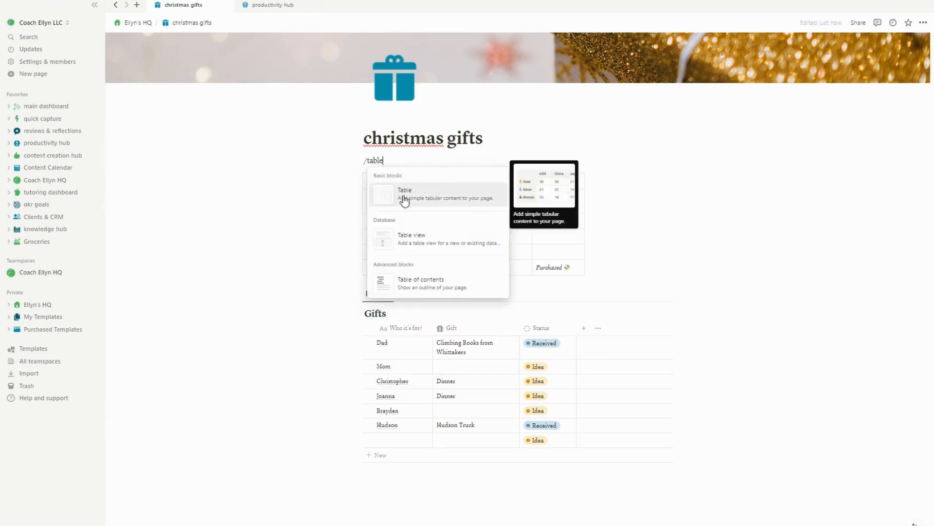
{"action": "left_click", "coordinate": [565, 180]}
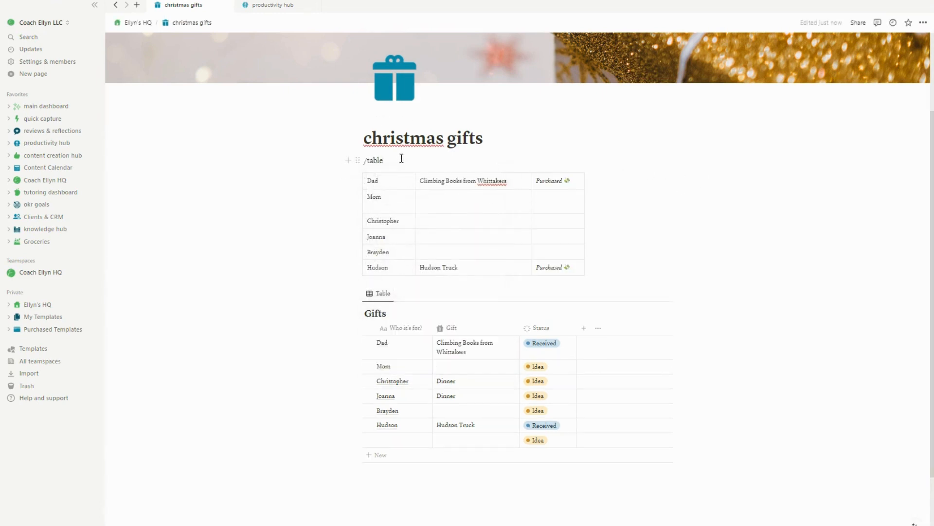
{"action": "triple_click", "coordinate": [375, 159]}
{"action": "key", "text": "BackSpace"}
{"action": "key", "text": "BackSpace"}
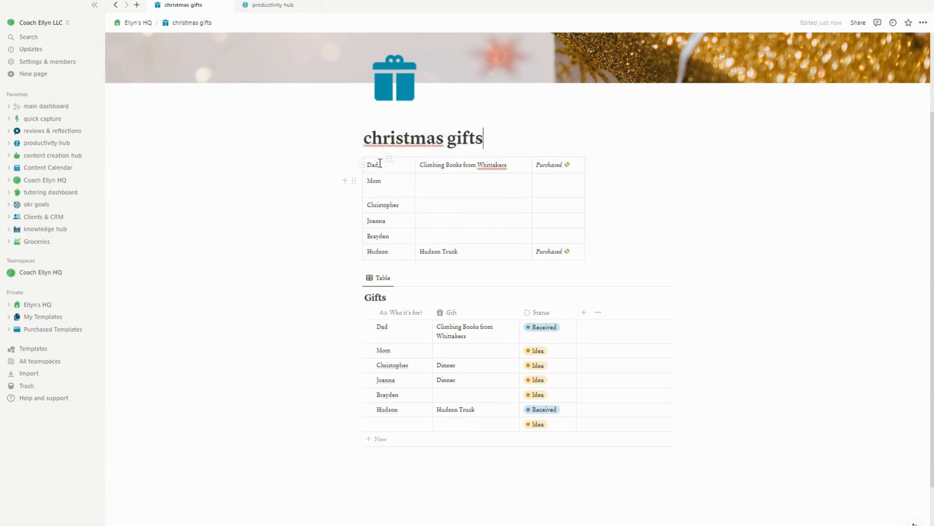
{"action": "left_click", "coordinate": [454, 166]}
{"action": "left_click_drag", "start_coordinate": [455, 173], "coordinate": [448, 250]}
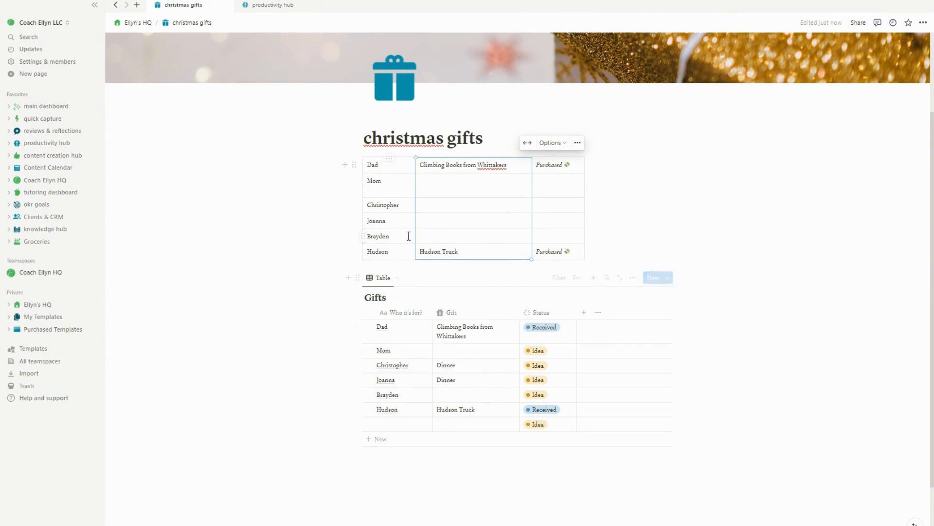
{"action": "left_click_drag", "start_coordinate": [398, 205], "coordinate": [465, 224]}
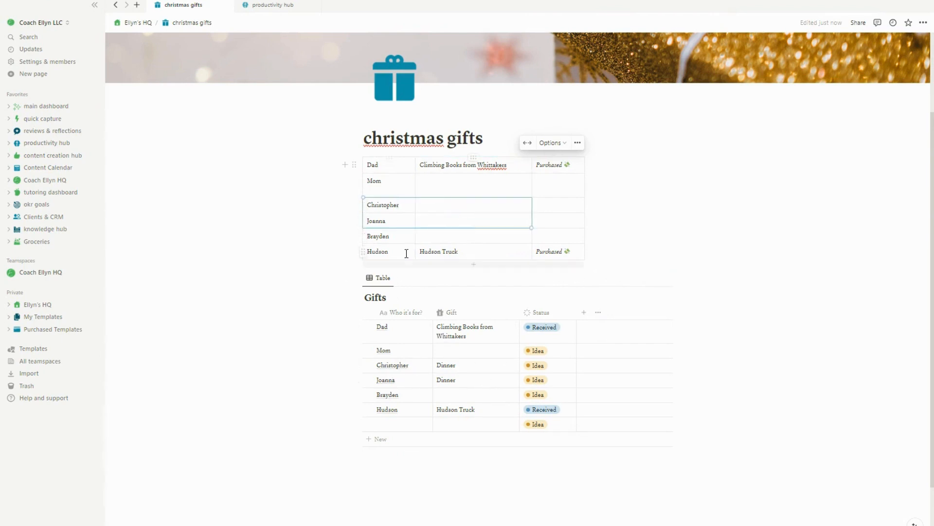
{"action": "left_click_drag", "start_coordinate": [420, 251], "coordinate": [459, 251]}
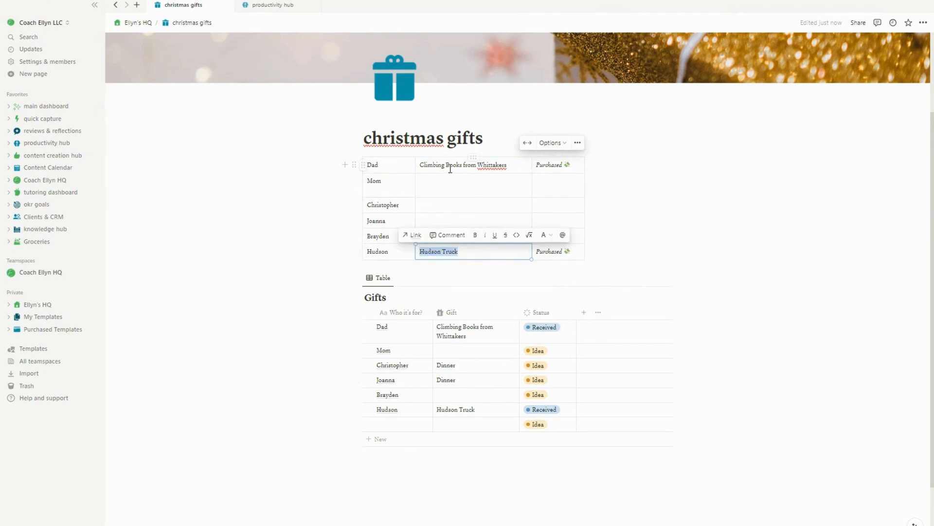
{"action": "left_click_drag", "start_coordinate": [419, 165], "coordinate": [684, 192]}
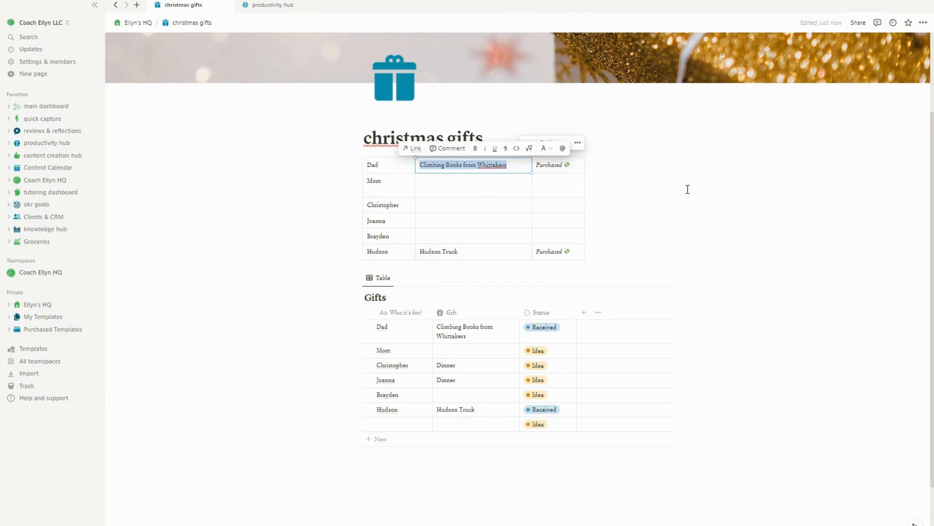
- Add a trial fourth column to the simple table with the text "Link" in the Dad row, and delete that column again
{"action": "left_click", "coordinate": [589, 225]}
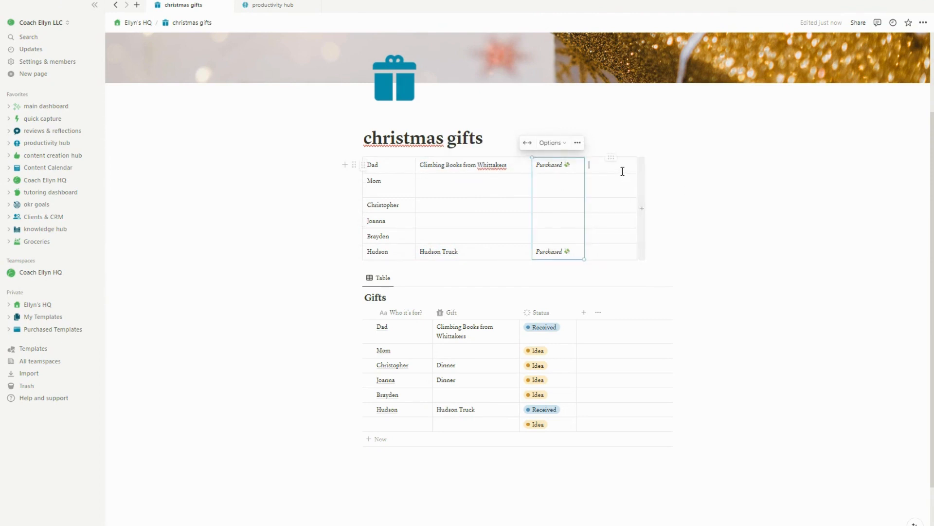
{"action": "type", "text": "Link"}
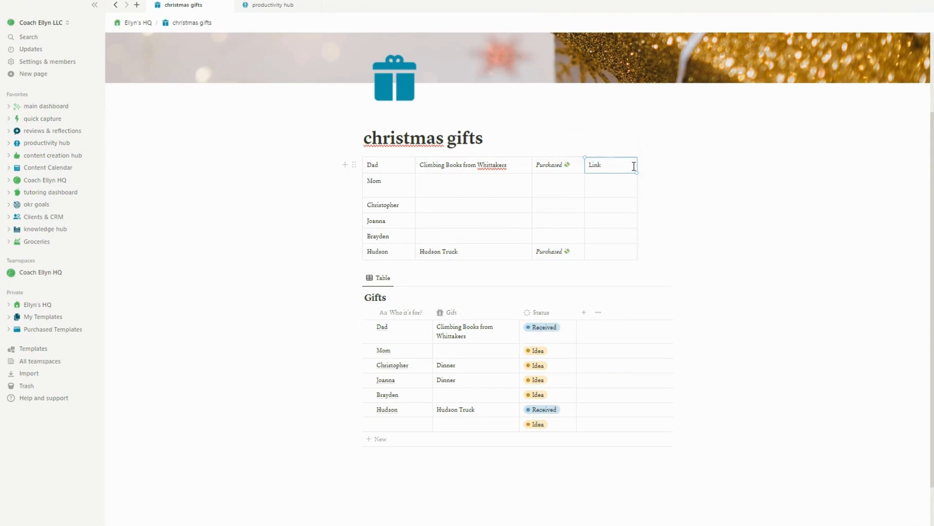
{"action": "left_click_drag", "start_coordinate": [594, 164], "coordinate": [614, 170]}
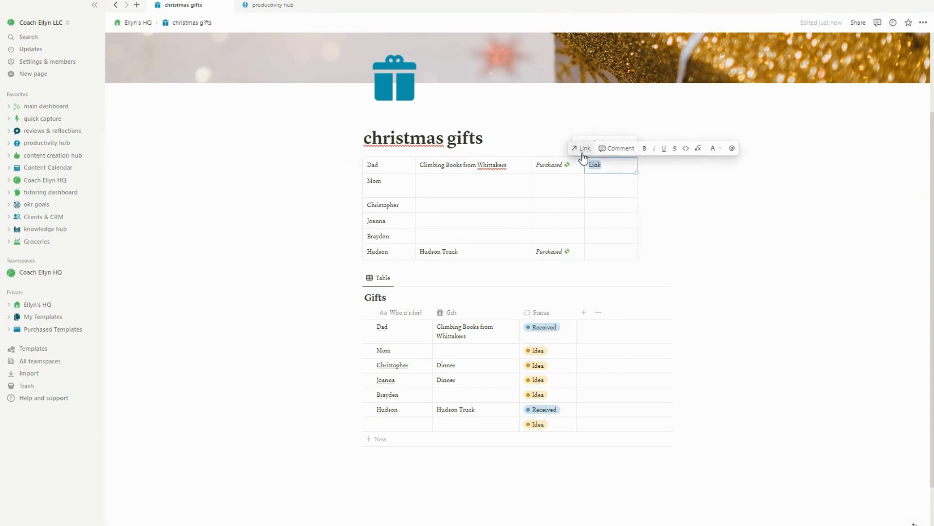
{"action": "key", "text": "ctrl+k"}
{"action": "key", "text": "Escape"}
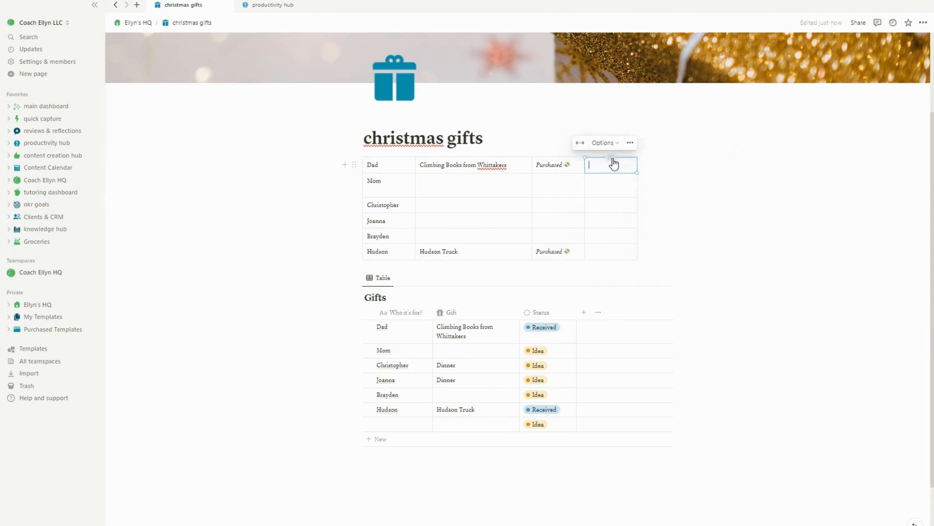
{"action": "left_click", "coordinate": [611, 157]}
{"action": "left_click", "coordinate": [633, 250]}
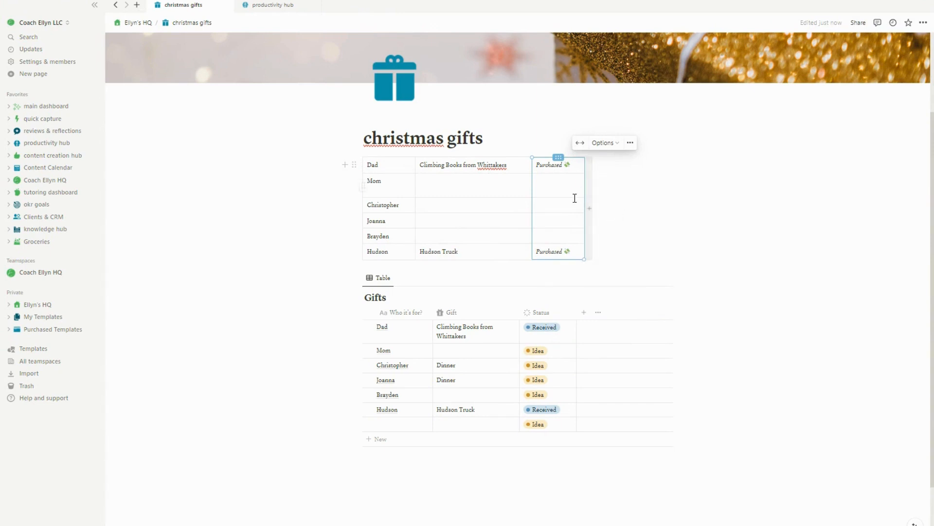
{"action": "left_click", "coordinate": [380, 164]}
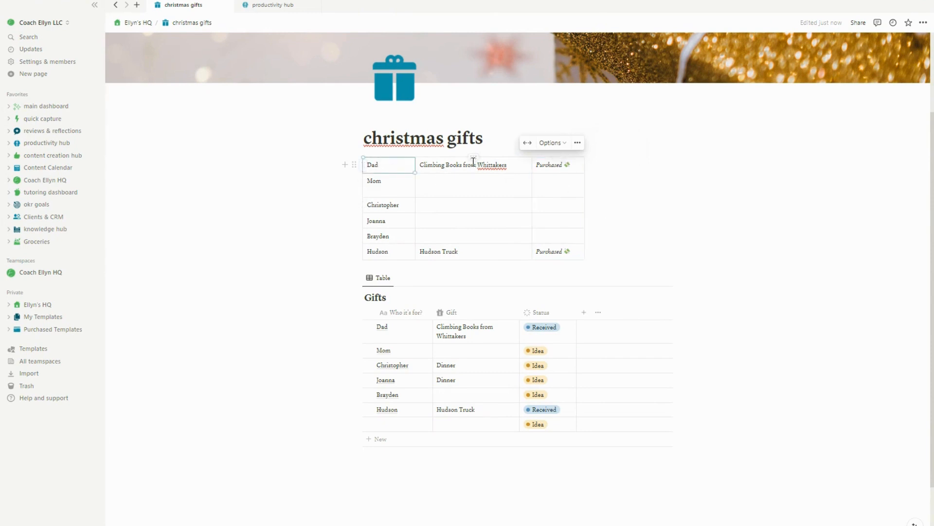
{"action": "left_click", "coordinate": [462, 170]}
{"action": "left_click", "coordinate": [561, 167]}
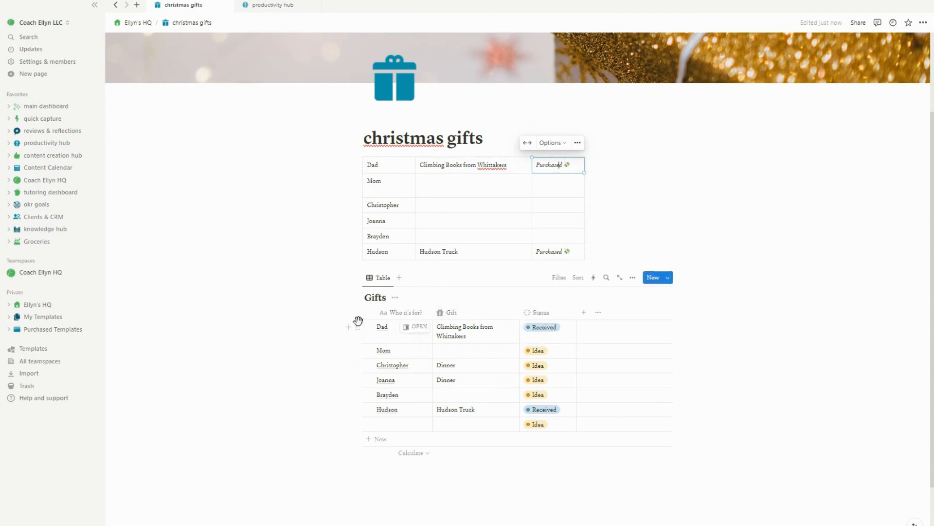
- Hide the title of the Gifts database
{"action": "left_click", "coordinate": [394, 298]}
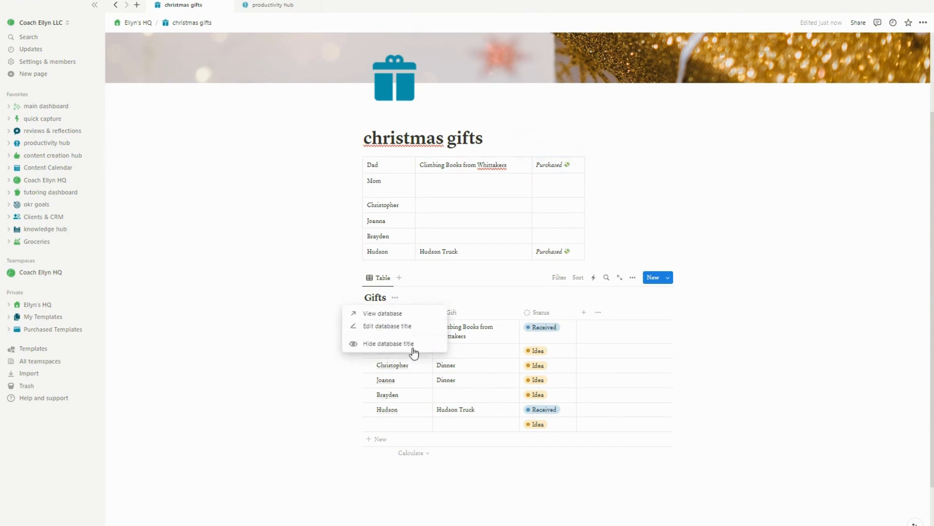
{"action": "left_click", "coordinate": [409, 344]}
- Examine the Status options of the Dad row and the Gift cells of the filled and empty rows in the gifts database
{"action": "left_click", "coordinate": [543, 313]}
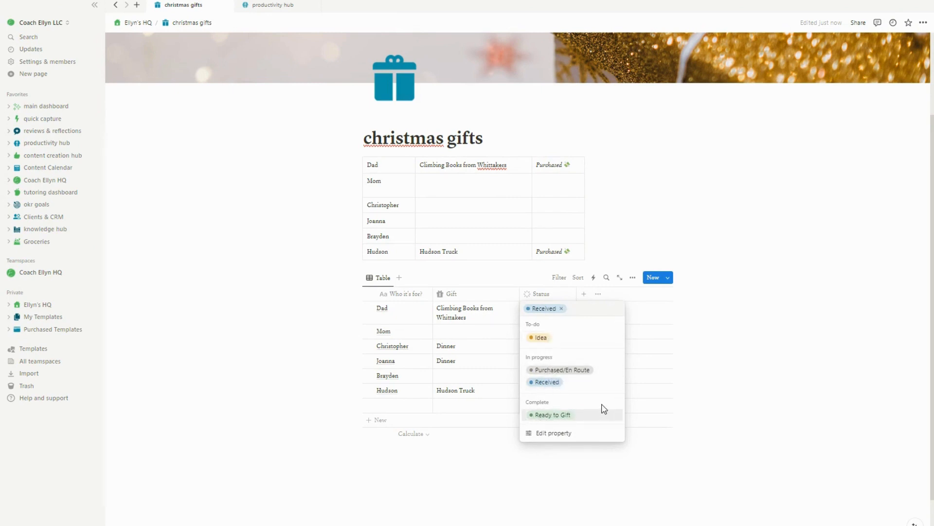
{"action": "left_click", "coordinate": [738, 355]}
{"action": "left_click", "coordinate": [455, 312]}
{"action": "key", "text": "ctrl+a"}
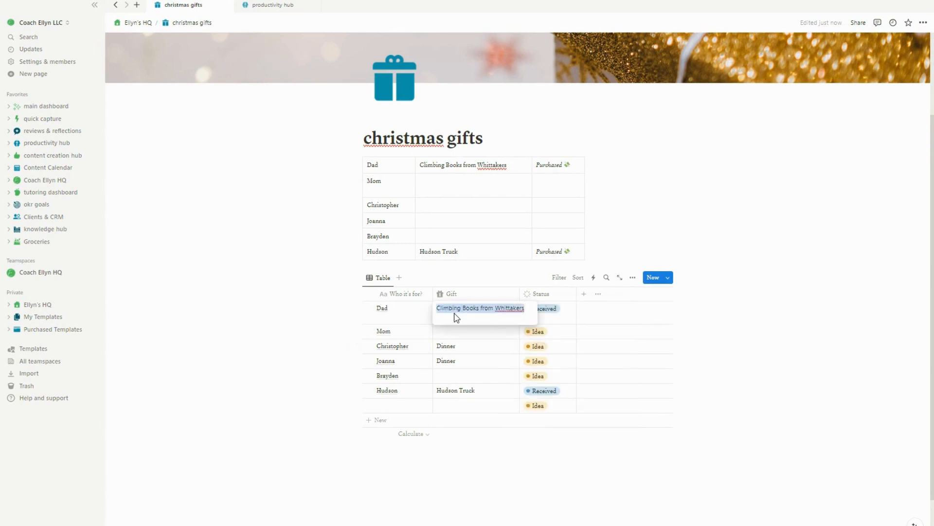
{"action": "key", "text": "Escape"}
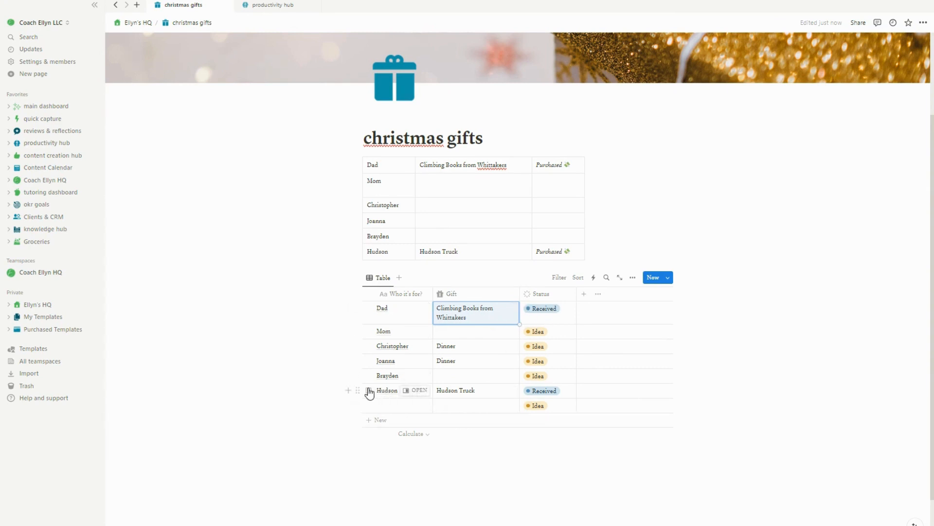
{"action": "left_click", "coordinate": [473, 392]}
{"action": "key", "text": "Escape"}
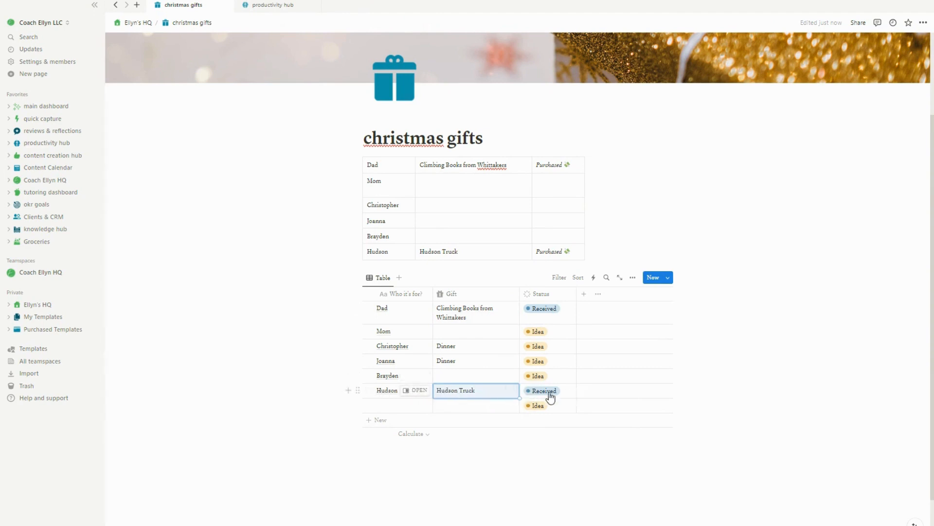
{"action": "left_click", "coordinate": [486, 407]}
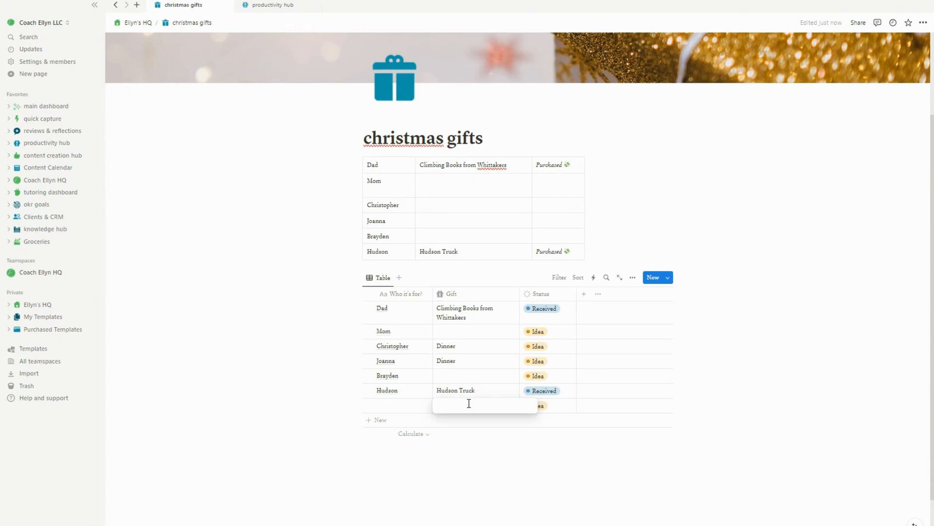
{"action": "key", "text": "Escape"}
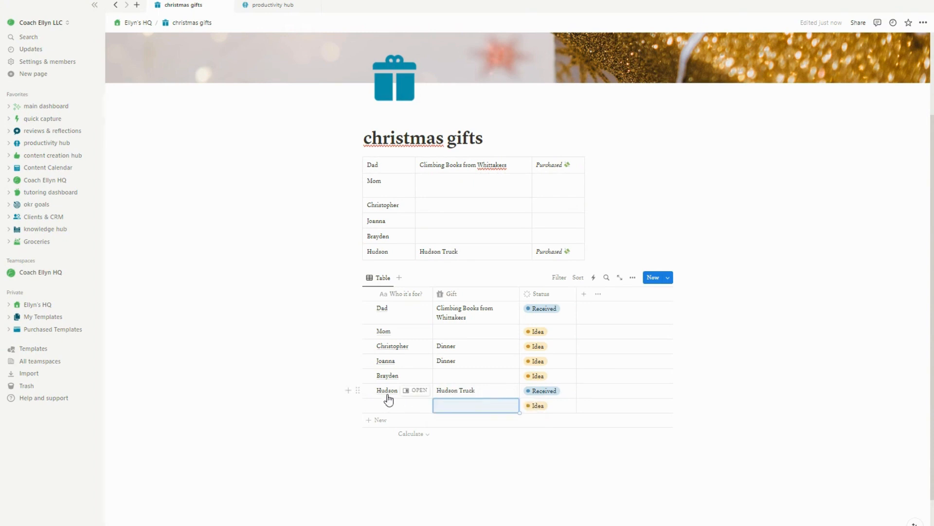
{"action": "left_click", "coordinate": [452, 406]}
{"action": "key", "text": "Escape"}
{"action": "left_click", "coordinate": [447, 333]}
{"action": "key", "text": "Escape"}
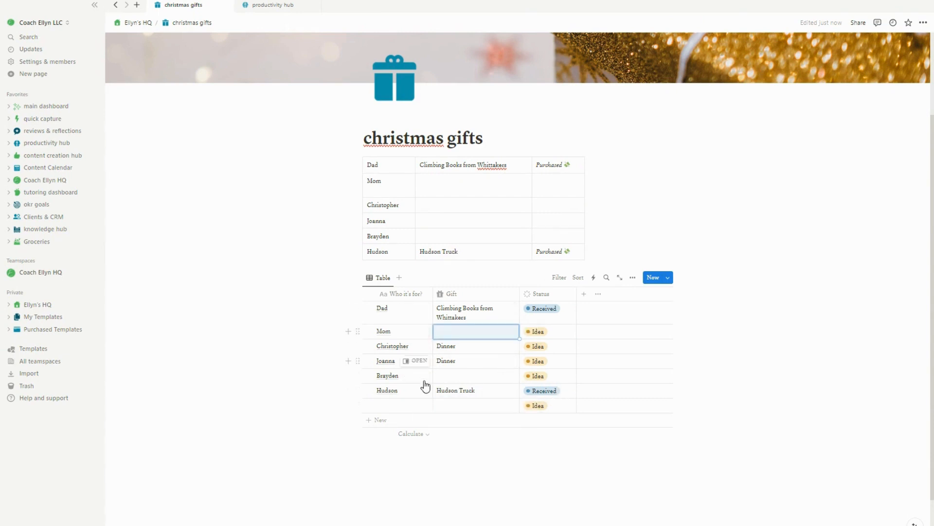
- Insert a row named "MOM BDAY" directly below the Mom row in the gifts database, leaving its gift empty
{"action": "left_click", "coordinate": [348, 331]}
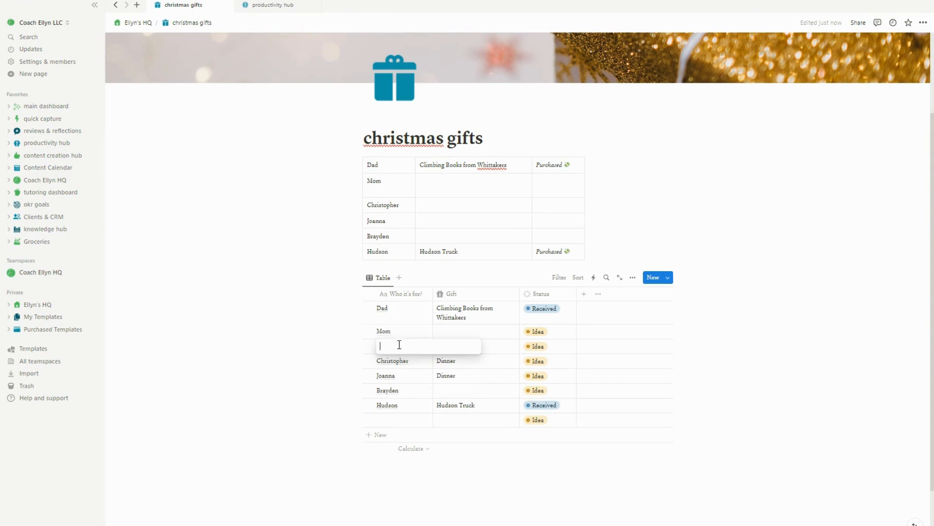
{"action": "type", "text": "MoM BD"}
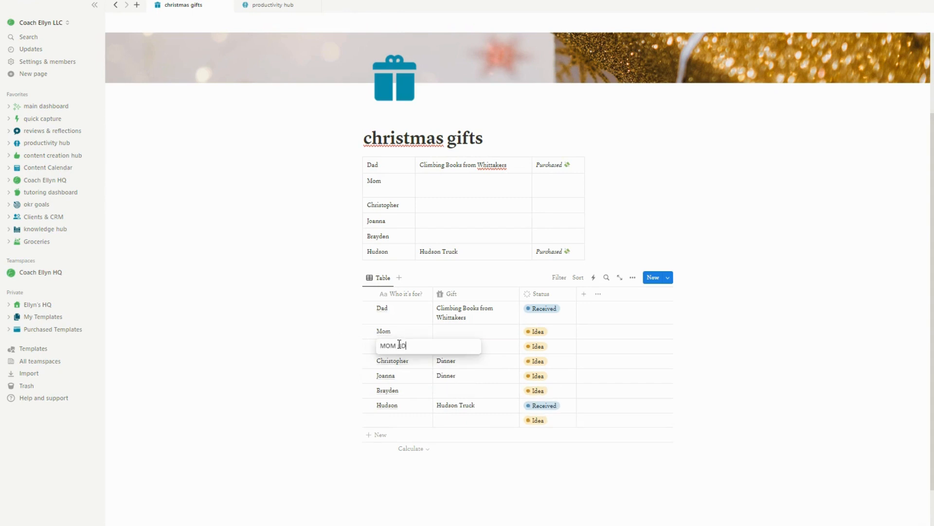
{"action": "type", "text": "AY"}
{"action": "key", "text": "Return"}
{"action": "left_click", "coordinate": [483, 347]}
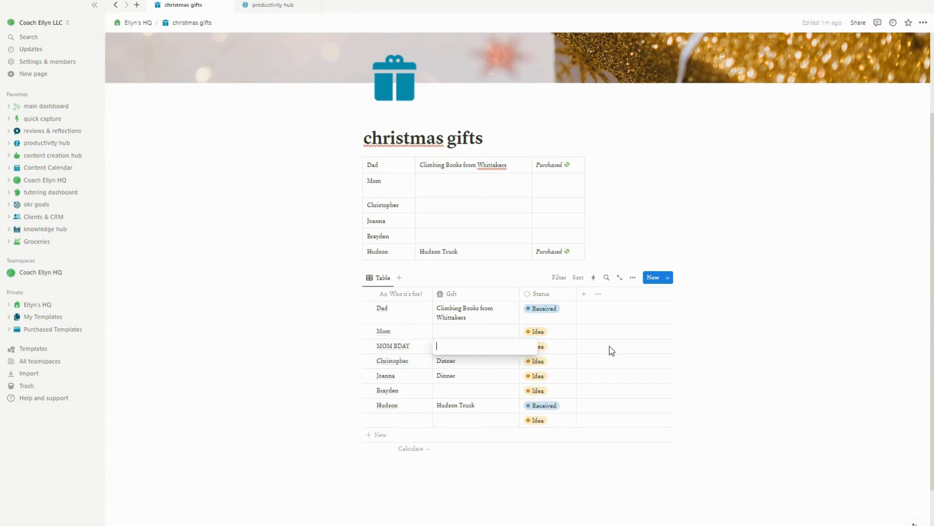
{"action": "key", "text": "Escape"}
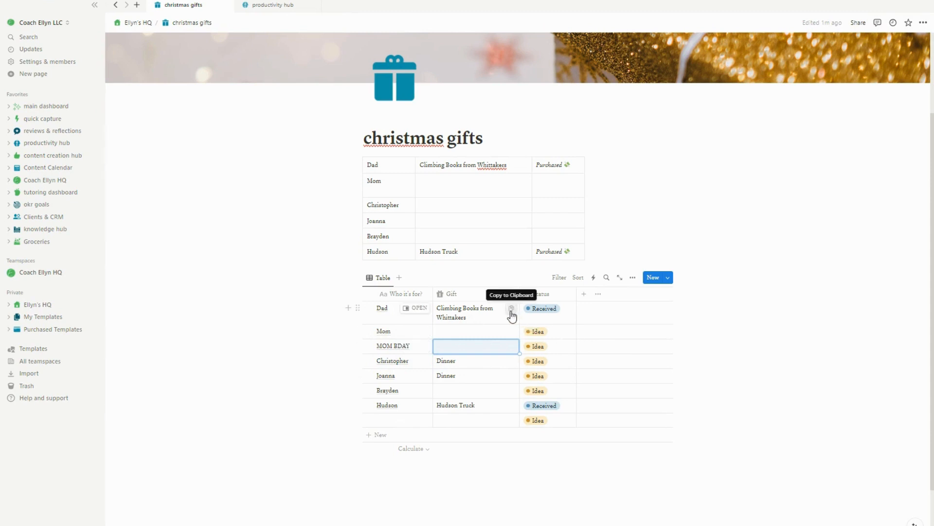
- Insert a four-column layout on the empty line below the gifts database
{"action": "left_click", "coordinate": [419, 487]}
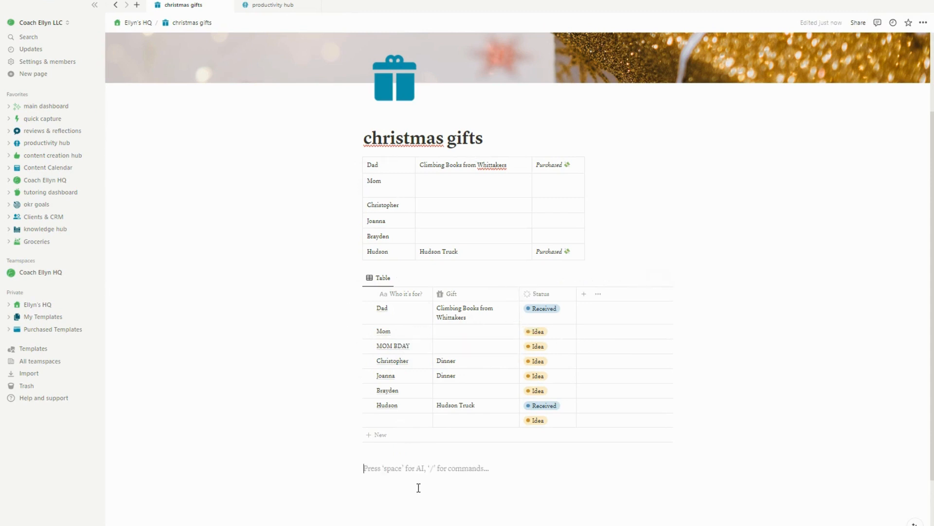
{"action": "type", "text": "/"}
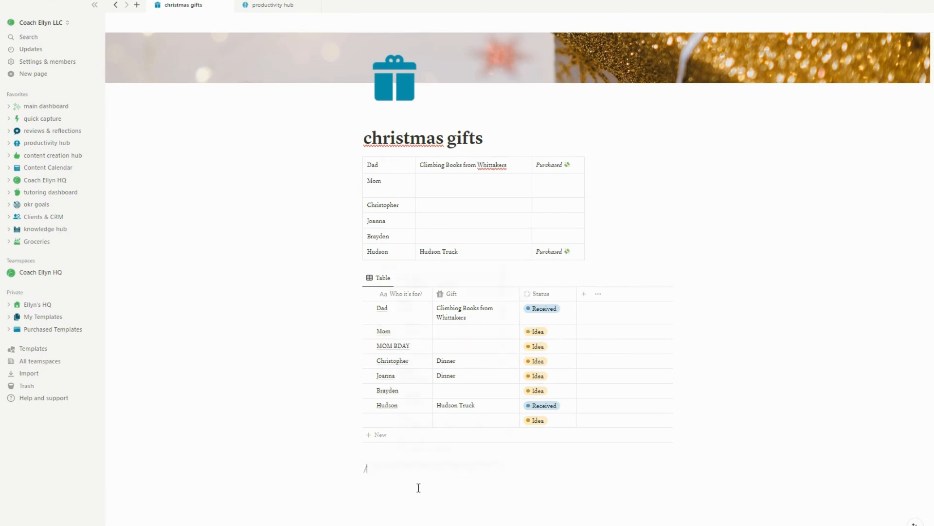
{"action": "type", "text": "4col"}
{"action": "key", "text": "Return"}
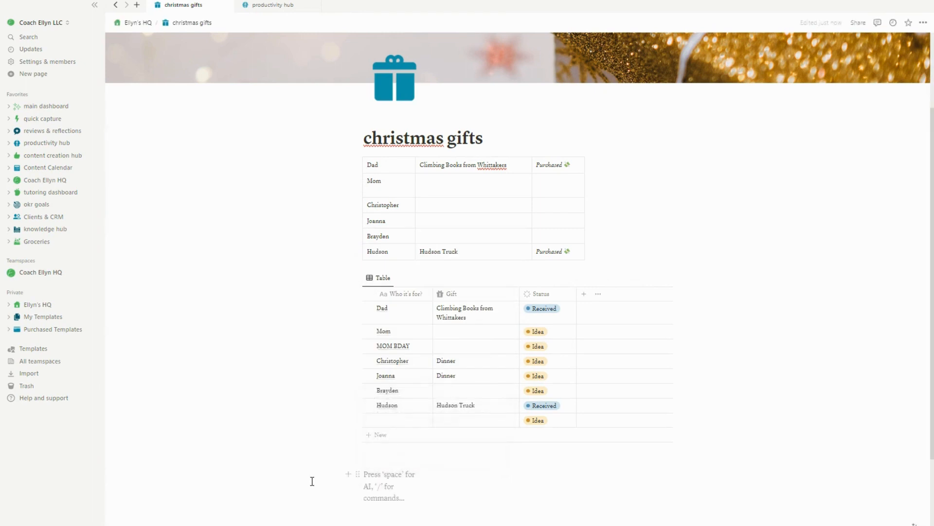
- Add a to-do list item reading "Dad" in the first column of the new layout
{"action": "left_click", "coordinate": [229, 471]}
{"action": "scroll", "coordinate": [486, 217], "scroll_direction": "down", "scroll_amount": 1}
{"action": "scroll", "coordinate": [487, 218], "scroll_direction": "down", "scroll_amount": 2}
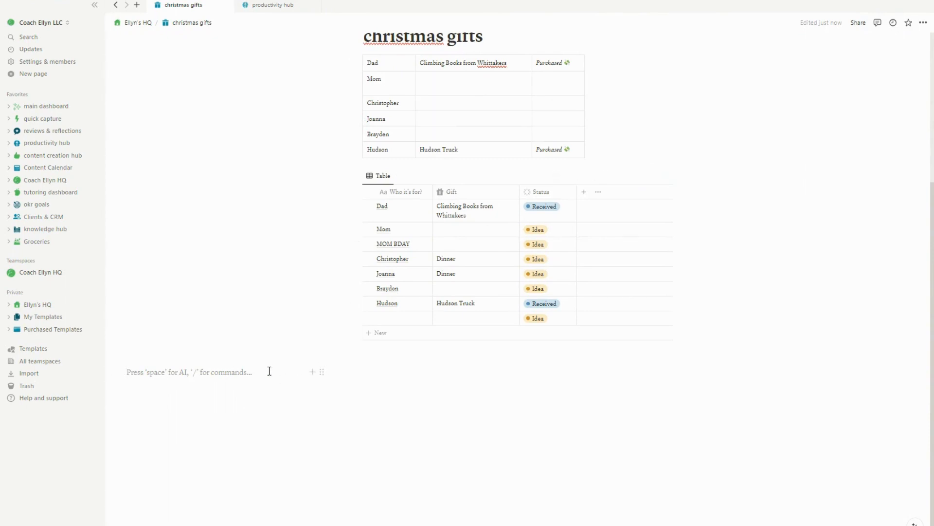
{"action": "type", "text": "I"}
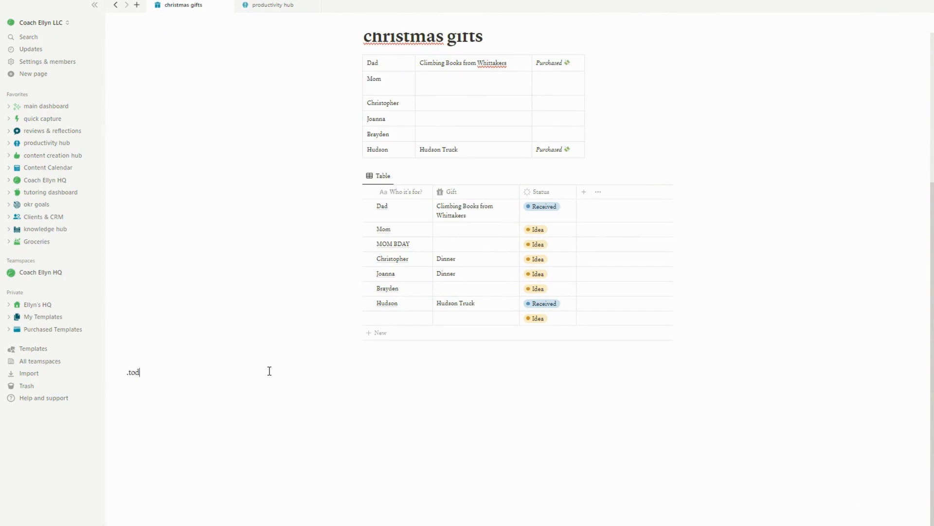
{"action": "type", "text": "to"}
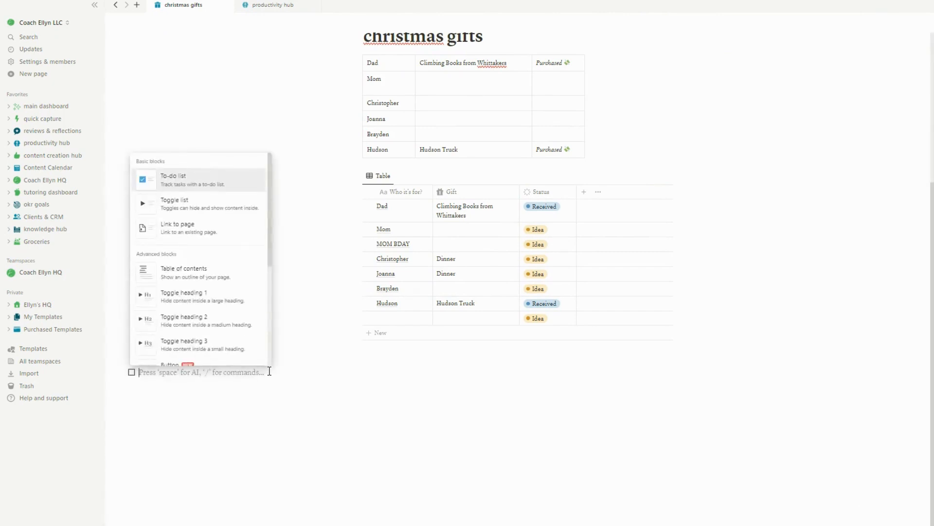
{"action": "key", "text": "Return"}
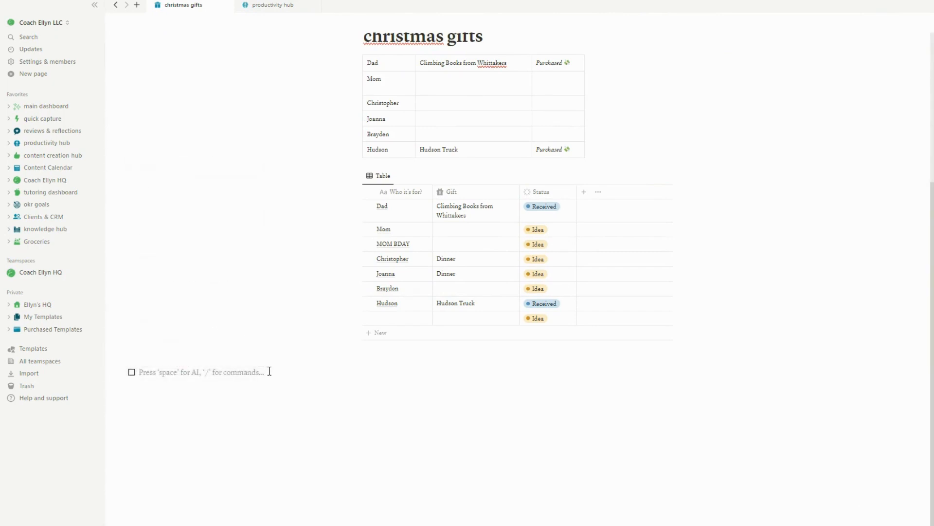
{"action": "type", "text": "Dad"}
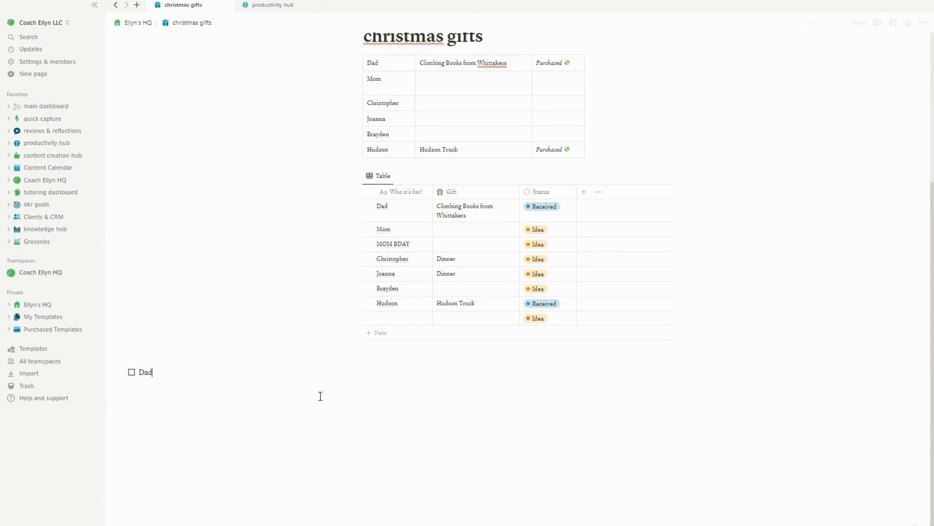
- Copy the gift "Climbing Books from Whittakers" from the database's Dad row into the second column of the layout
{"action": "left_click", "coordinate": [402, 372]}
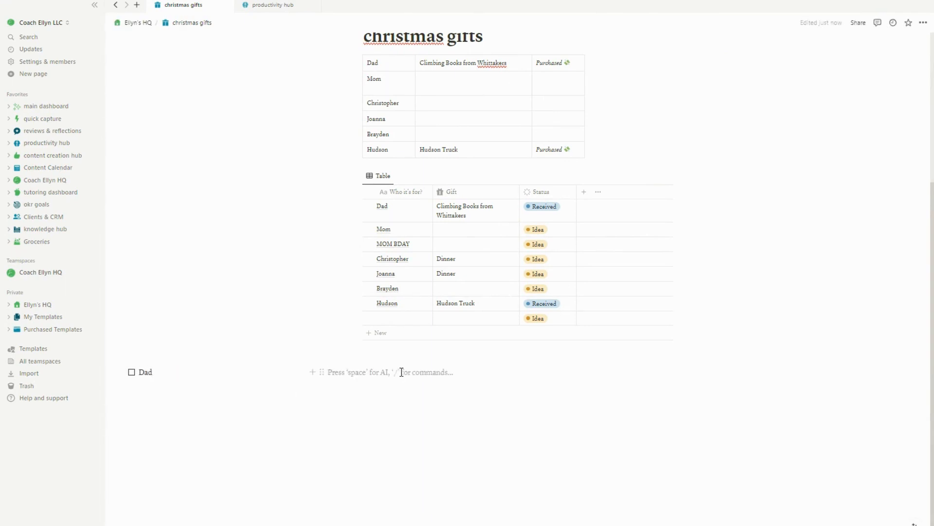
{"action": "left_click", "coordinate": [458, 208]}
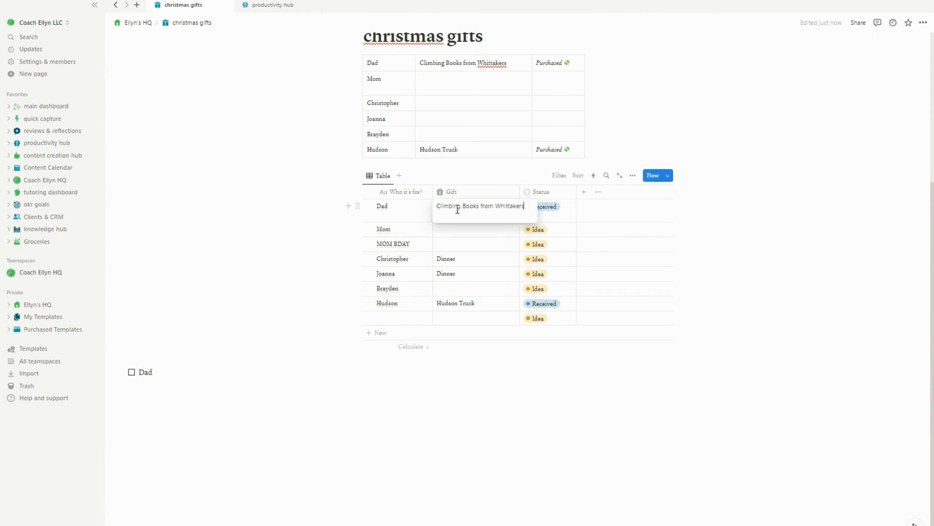
{"action": "triple_click", "coordinate": [458, 209]}
{"action": "key", "text": "ctrl+c"}
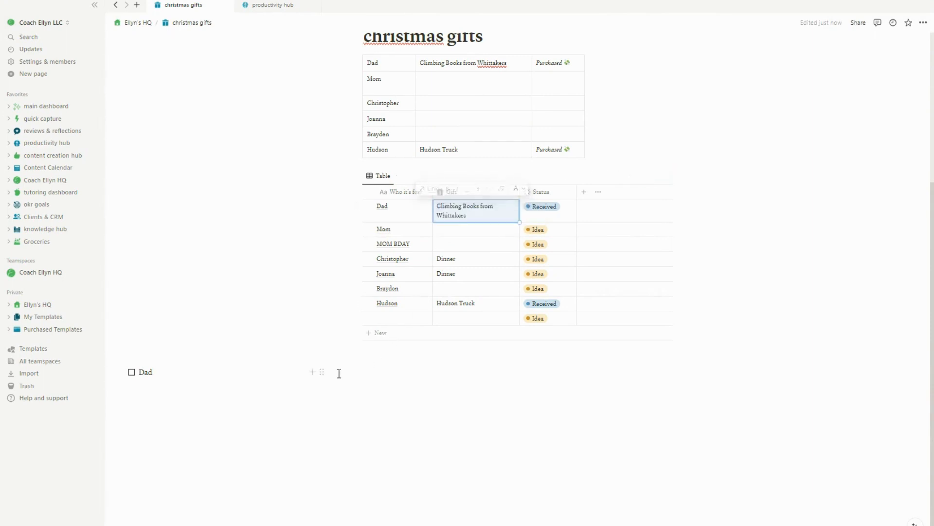
{"action": "left_click", "coordinate": [340, 371]}
{"action": "key", "text": "ctrl+v"}
- Copy the "Purchased" text with its money emoji from the simple table's Dad row into the third column of the layout
{"action": "left_click", "coordinate": [523, 371]}
{"action": "left_click", "coordinate": [547, 372]}
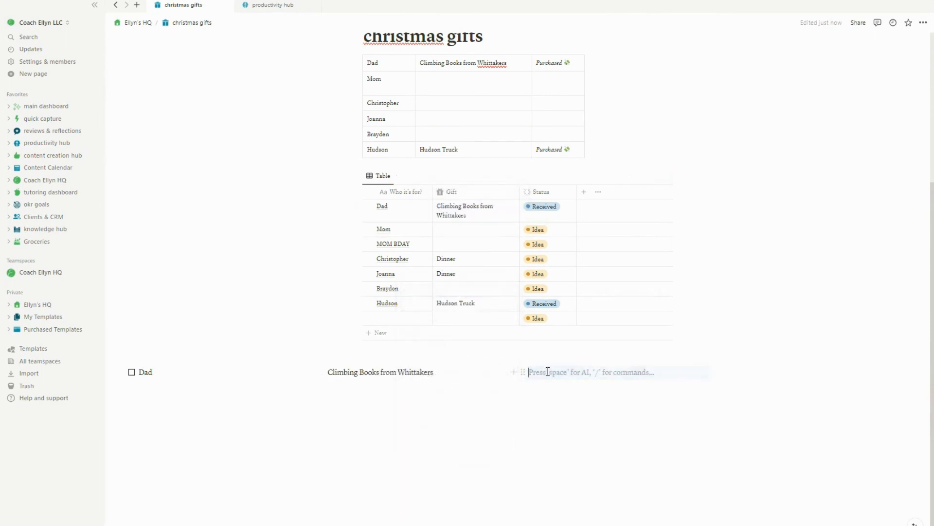
{"action": "triple_click", "coordinate": [553, 63]}
{"action": "key", "text": "ctrl+c"}
{"action": "left_click", "coordinate": [579, 373]}
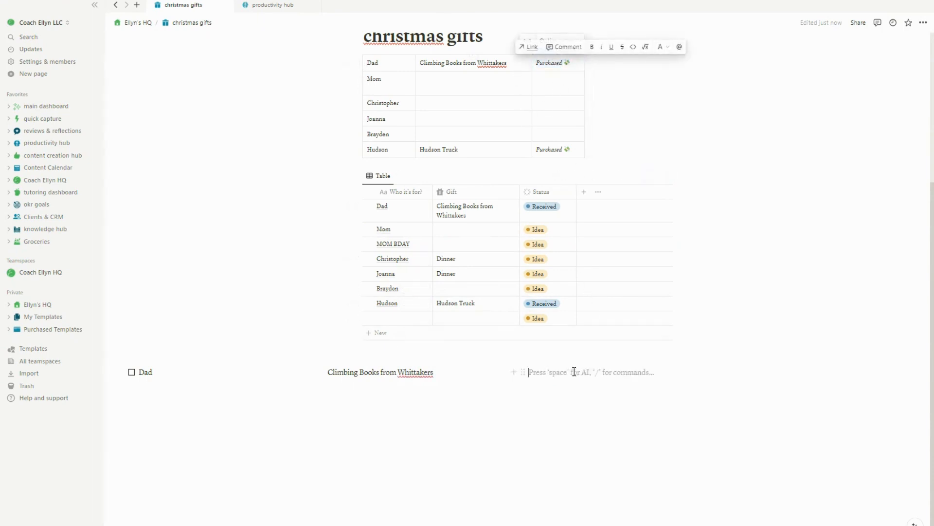
{"action": "key", "text": "ctrl+v"}
- Insert an empty image block in the fourth column of the layout and add a blank line below it
{"action": "left_click", "coordinate": [748, 374]}
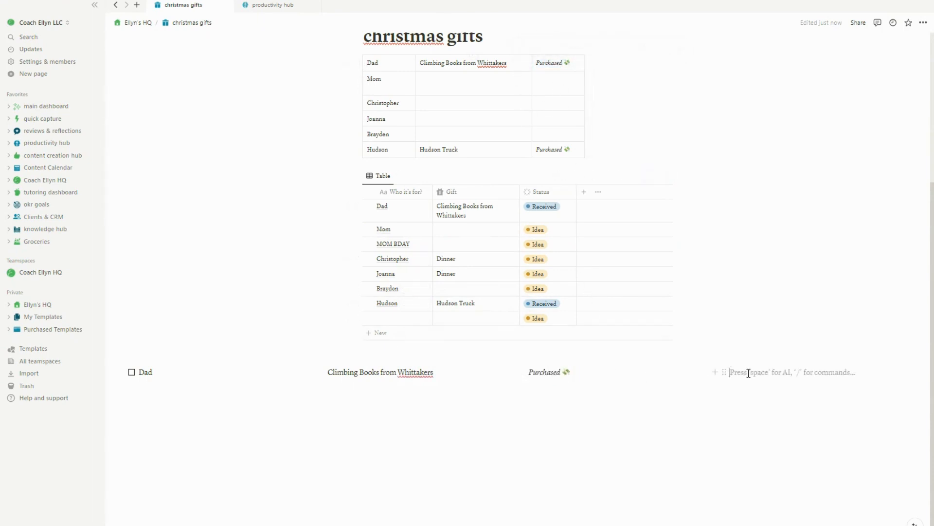
{"action": "type", "text": "/image"}
{"action": "key", "text": "Return"}
{"action": "key", "text": "Escape"}
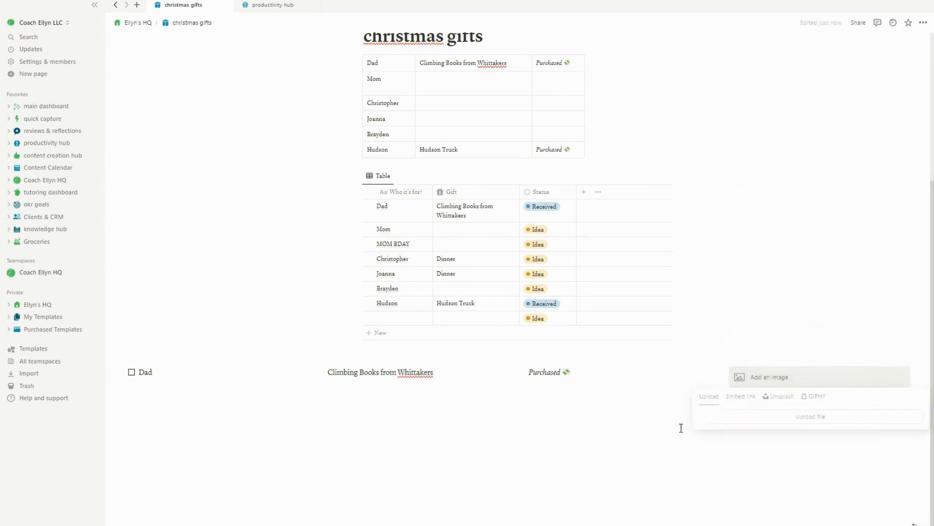
{"action": "left_click", "coordinate": [715, 373]}
{"action": "key", "text": "Escape"}
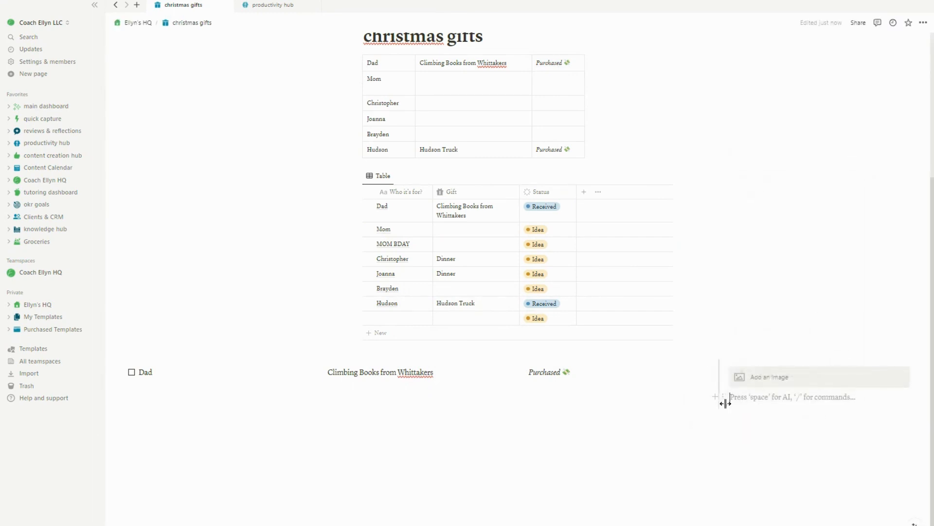
- Move the blank line below the image block into a new fifth column and enter "Link:" there
{"action": "left_click_drag", "start_coordinate": [724, 397], "coordinate": [917, 373]}
{"action": "left_click", "coordinate": [813, 375]}
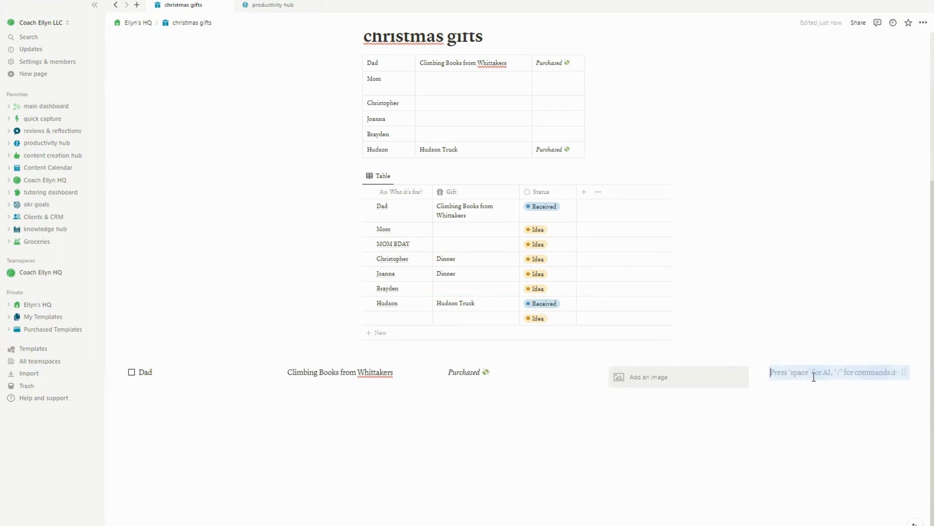
{"action": "type", "text": "Lin"}
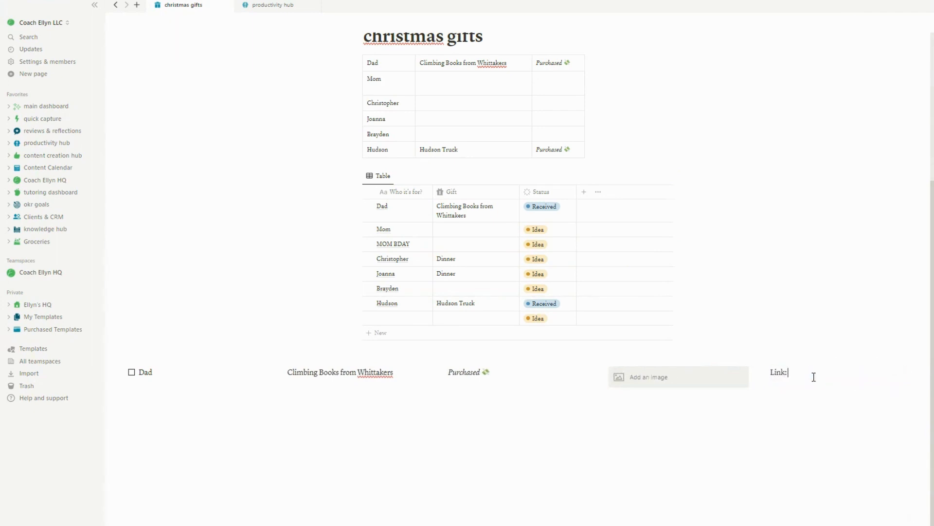
{"action": "type", "text": "k:"}
- Delete the entire column layout below the gifts database
{"action": "left_click_drag", "start_coordinate": [123, 356], "coordinate": [877, 394]}
{"action": "left_click", "coordinate": [827, 467]}
{"action": "left_click_drag", "start_coordinate": [851, 426], "coordinate": [157, 358]}
{"action": "key", "text": "Delete"}
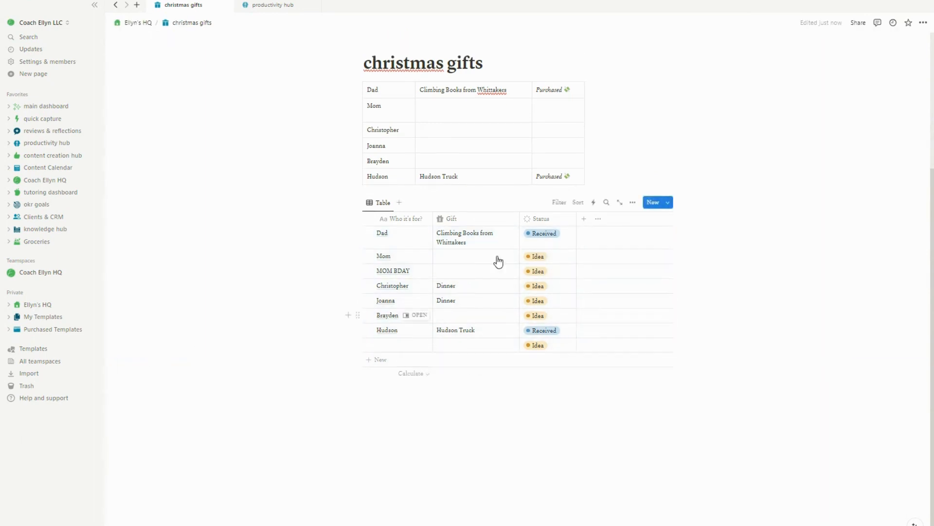
- Delete the simple table above the gifts database
{"action": "scroll", "coordinate": [337, 158], "scroll_direction": "up", "scroll_amount": 2}
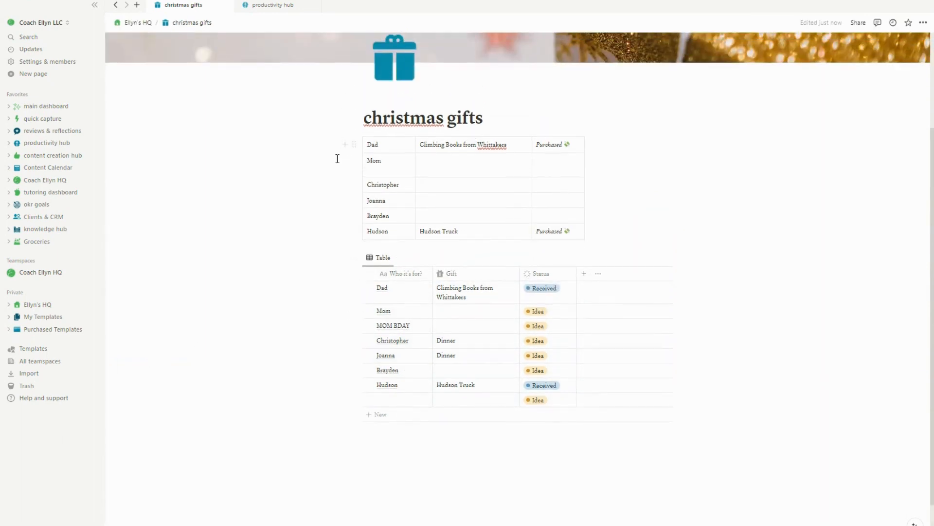
{"action": "left_click", "coordinate": [355, 145]}
{"action": "left_click", "coordinate": [262, 104]}
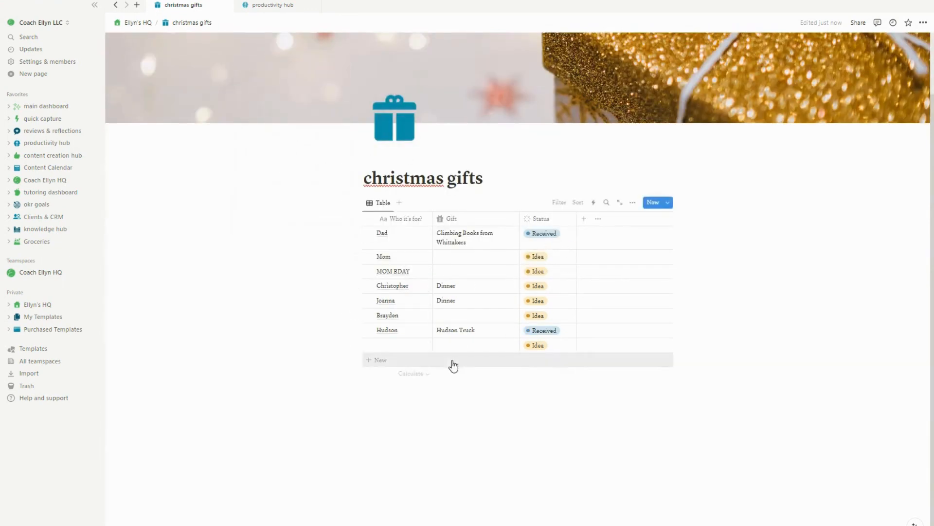
- Add a number property named "Cost" with a banknote icon to the gifts database
{"action": "left_click", "coordinate": [584, 220]}
{"action": "left_click", "coordinate": [589, 348]}
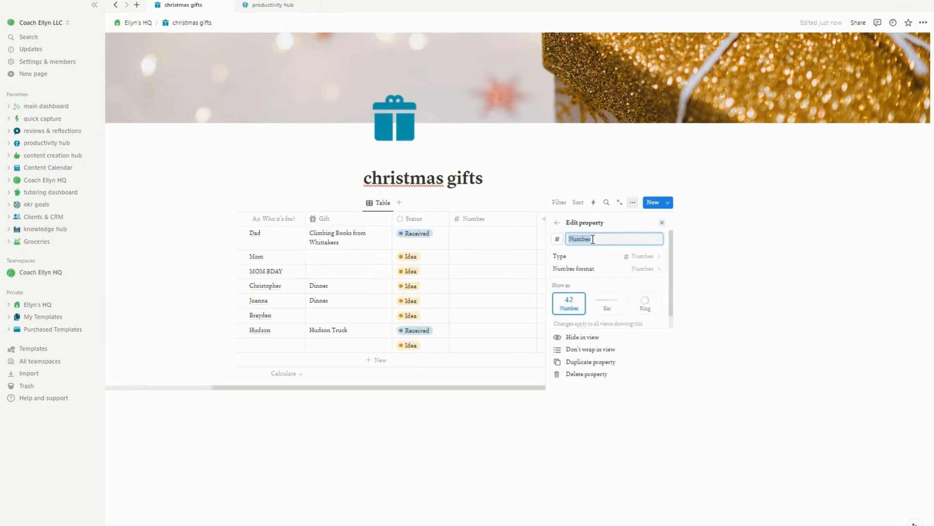
{"action": "type", "text": "Cost"}
{"action": "left_click", "coordinate": [557, 238]}
{"action": "type", "text": "money"}
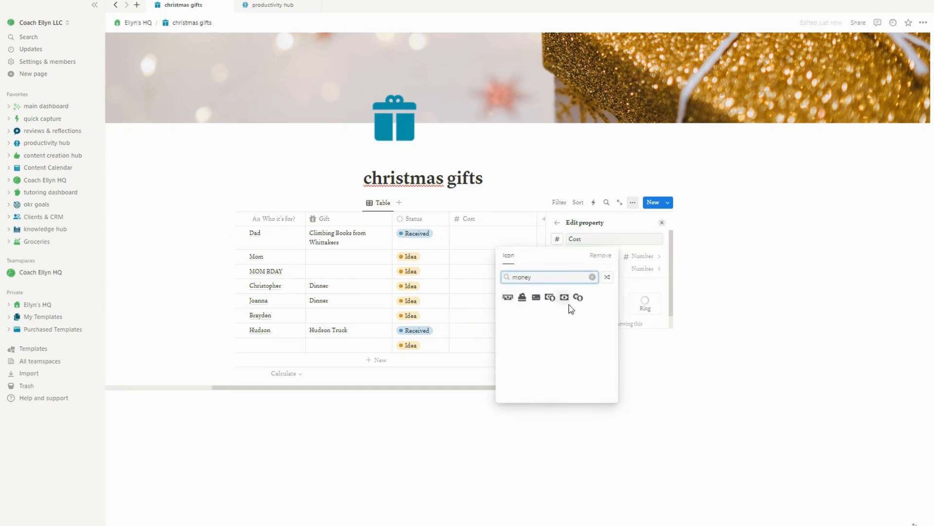
{"action": "left_click", "coordinate": [566, 301]}
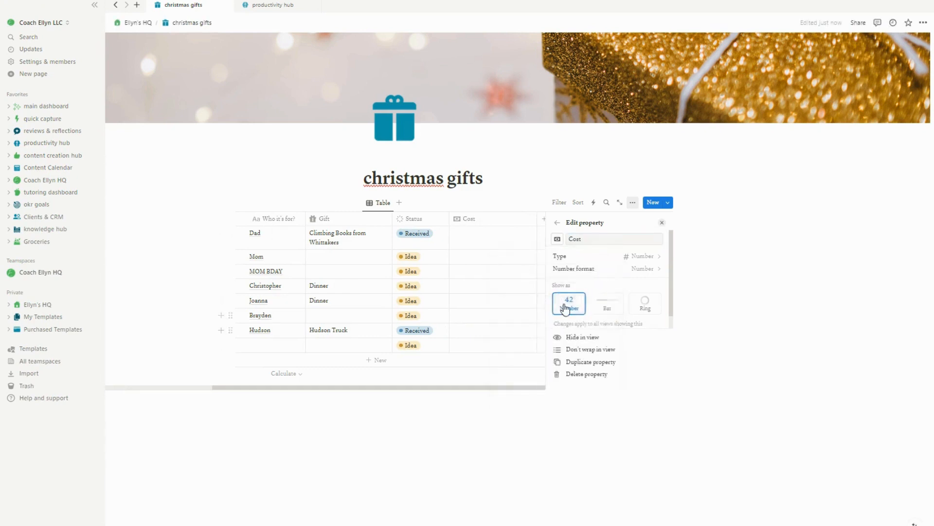
- Set the Cost property's number format to US Dollar and show the column's sum below it
{"action": "left_click", "coordinate": [655, 277]}
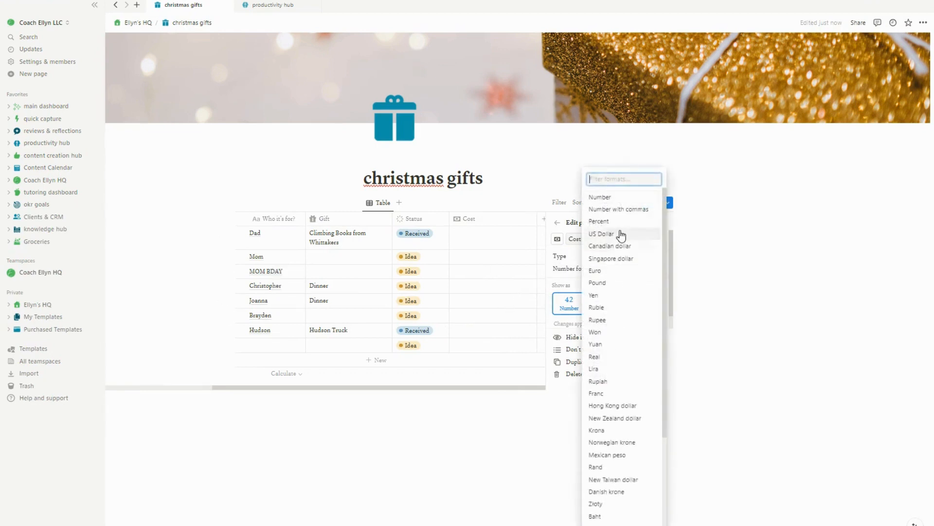
{"action": "left_click", "coordinate": [503, 258]}
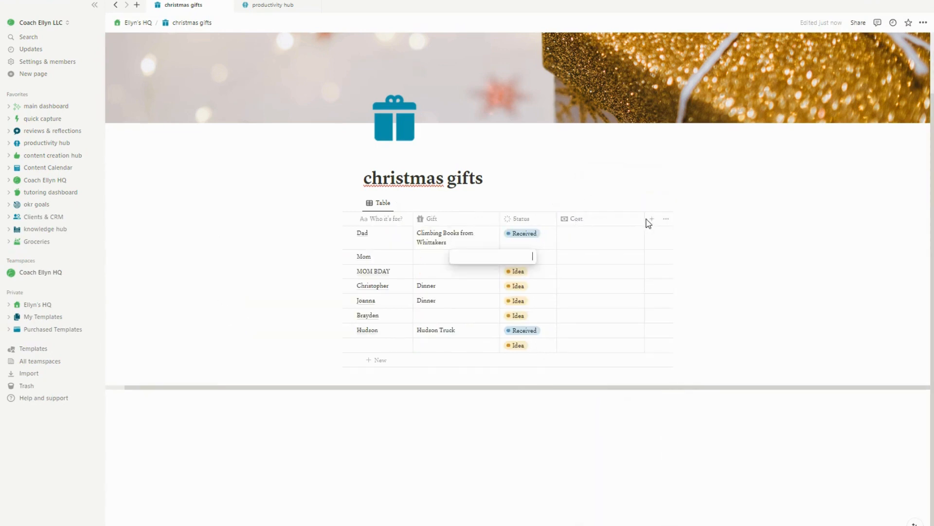
{"action": "key", "text": "Escape"}
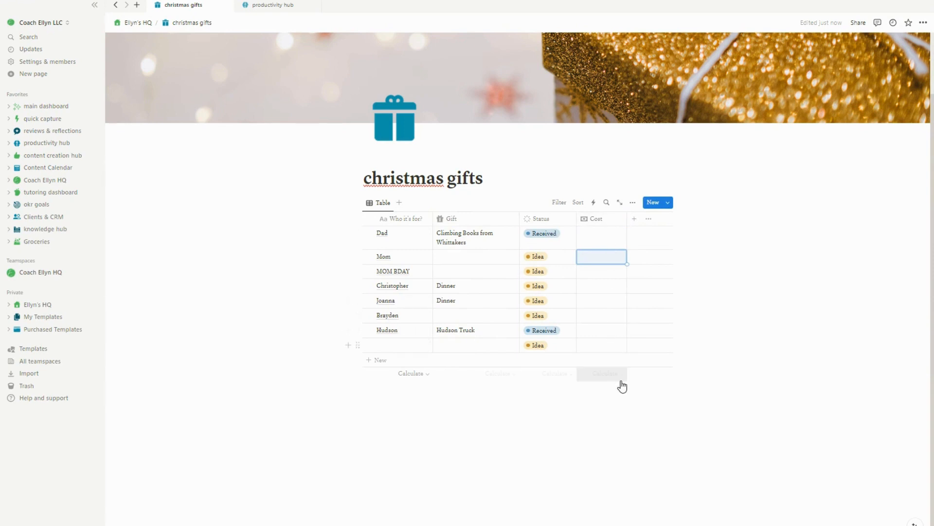
{"action": "left_click", "coordinate": [622, 380]}
{"action": "left_click", "coordinate": [579, 298]}
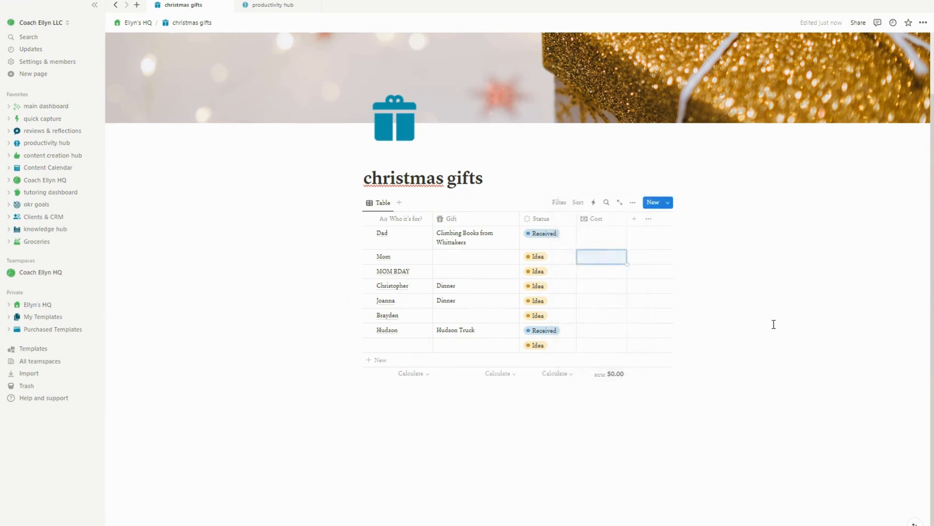
- Enter a cost of 36 for Dad's climbing books and 10 for the truck gift in the gifts database
{"action": "left_click", "coordinate": [616, 241]}
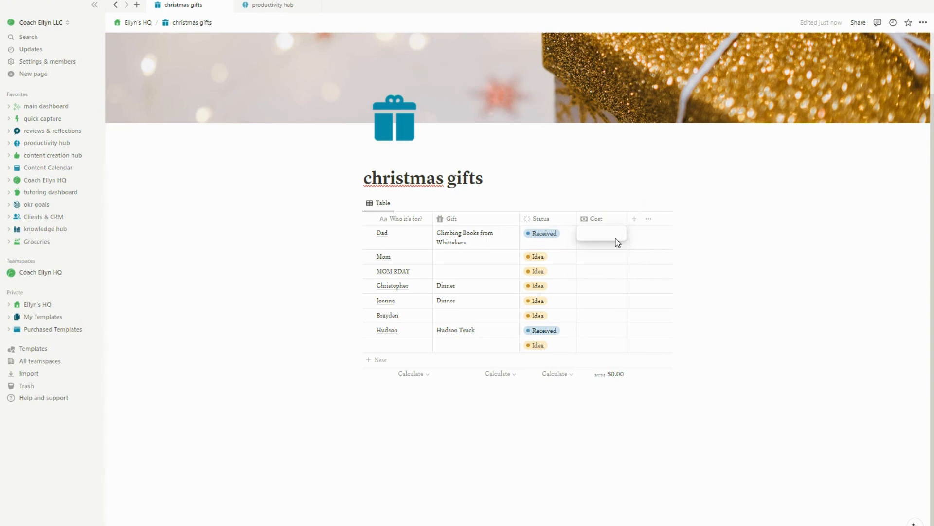
{"action": "type", "text": "36"}
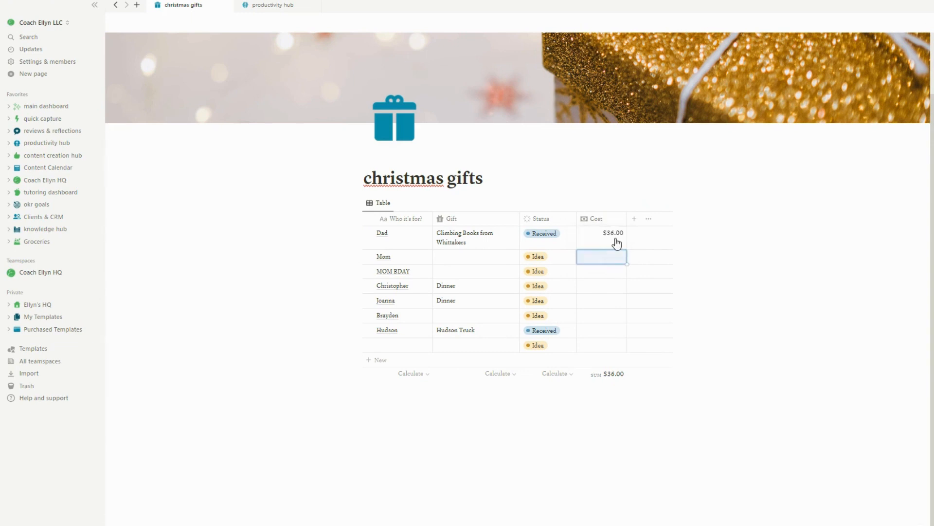
{"action": "left_click", "coordinate": [590, 331]}
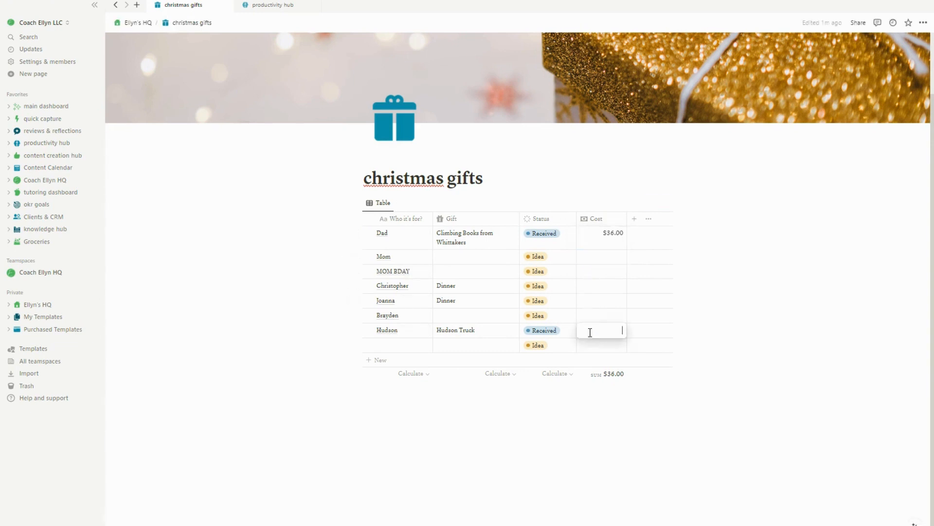
{"action": "type", "text": "10"}
{"action": "key", "text": "Return"}
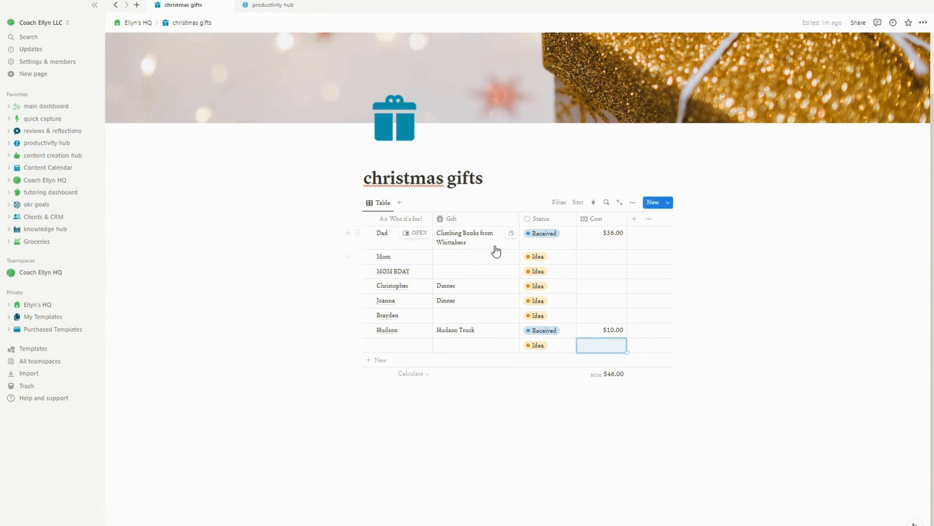
- Capitalize the page title so it reads "Christmas gifts"
{"action": "left_click", "coordinate": [371, 179]}
{"action": "key", "text": "BackSpace"}
{"action": "type", "text": "C"}
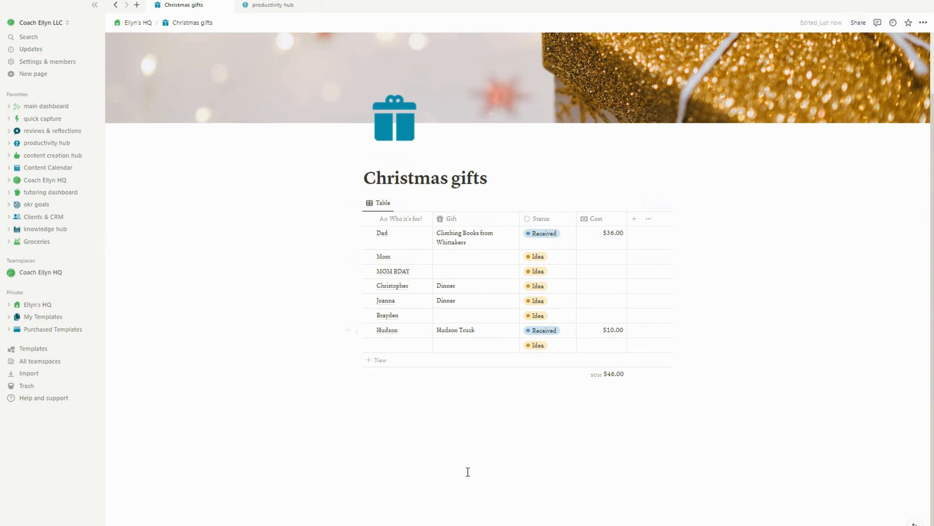
{"action": "left_click", "coordinate": [467, 445]}
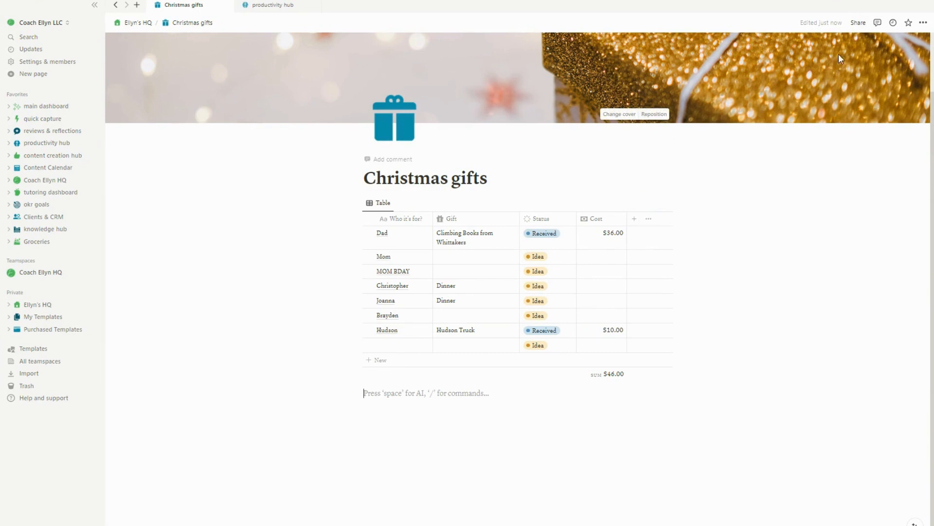
- Examine the page's sharing settings and its general access options, leaving the access unchanged
{"action": "left_click", "coordinate": [858, 23]}
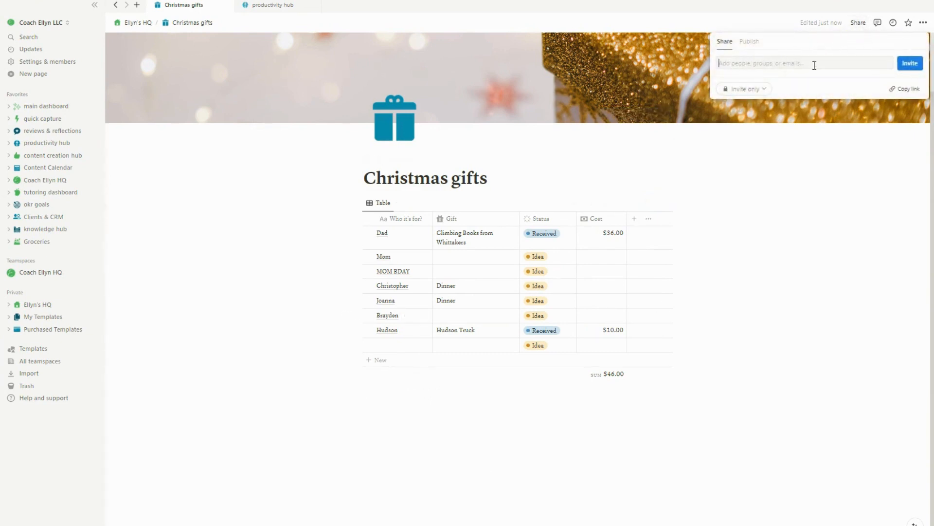
{"action": "left_click", "coordinate": [764, 89]}
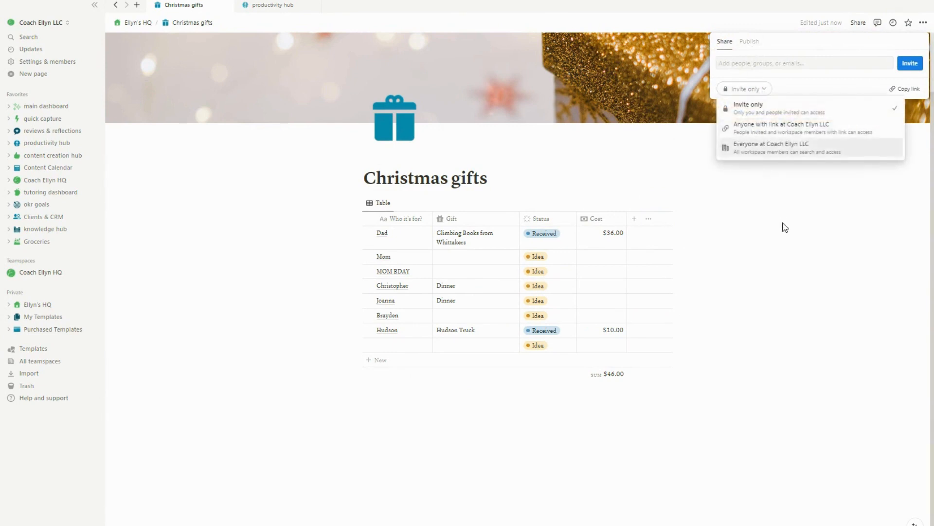
{"action": "left_click", "coordinate": [707, 123]}
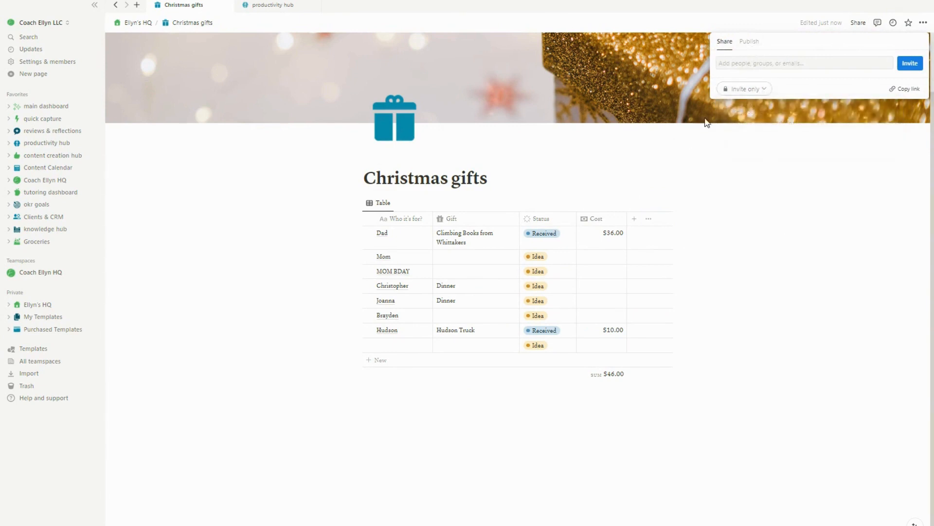
{"action": "left_click", "coordinate": [513, 156]}
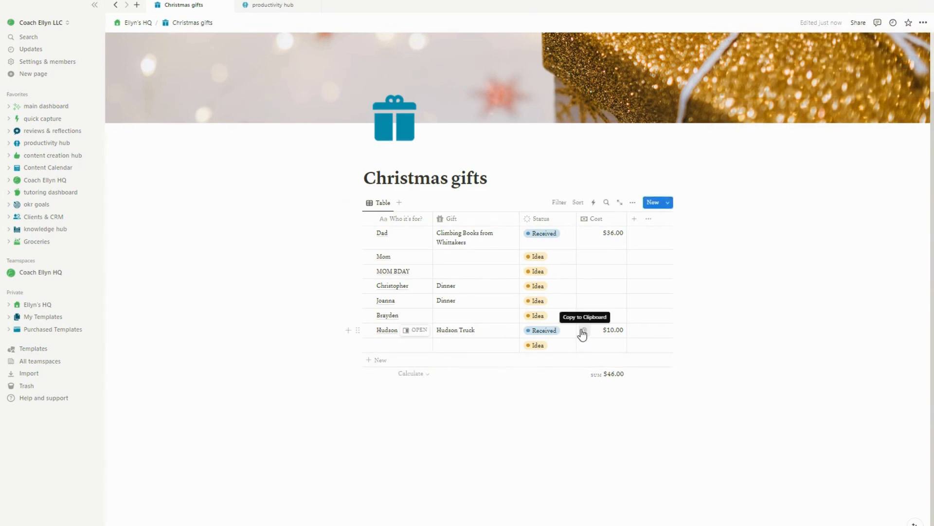
- Search the workspace for "peopl", open the Contacts & People database and look through its Christmas column down to the calculation row
{"action": "left_click", "coordinate": [34, 42]}
{"action": "type", "text": "peopl"}
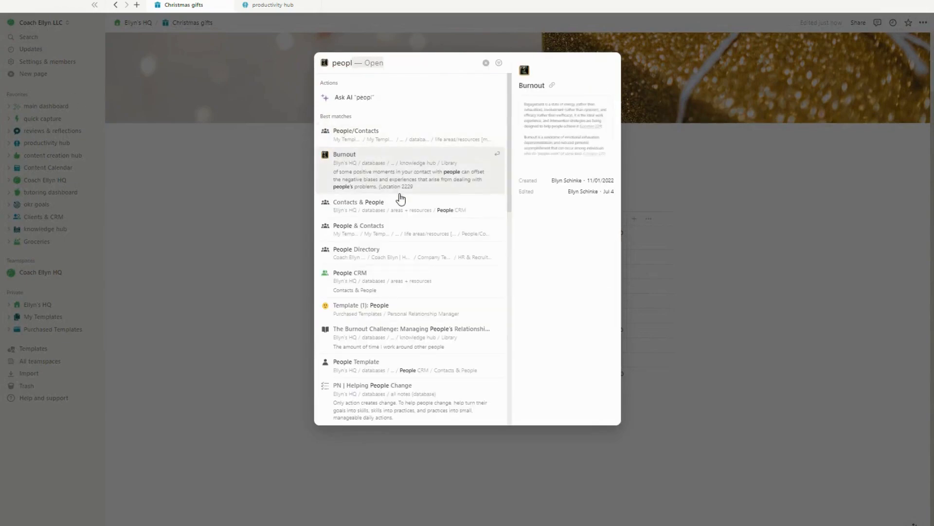
{"action": "left_click", "coordinate": [389, 217]}
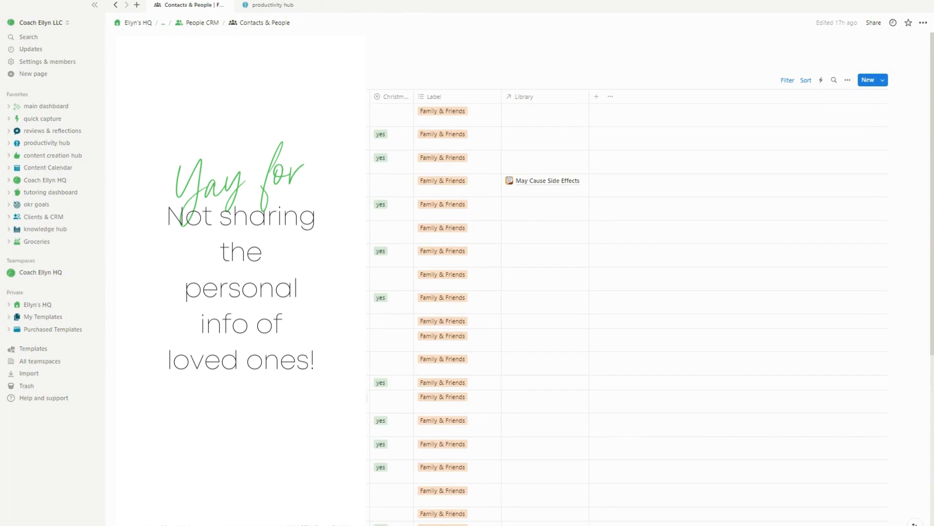
{"action": "scroll", "coordinate": [628, 292], "scroll_direction": "down", "scroll_amount": 10}
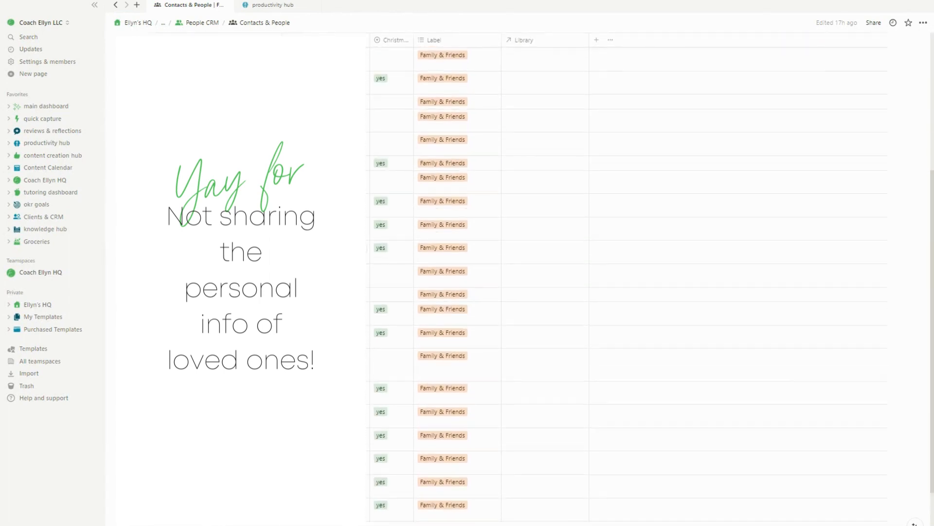
{"action": "scroll", "coordinate": [627, 292], "scroll_direction": "up", "scroll_amount": 10}
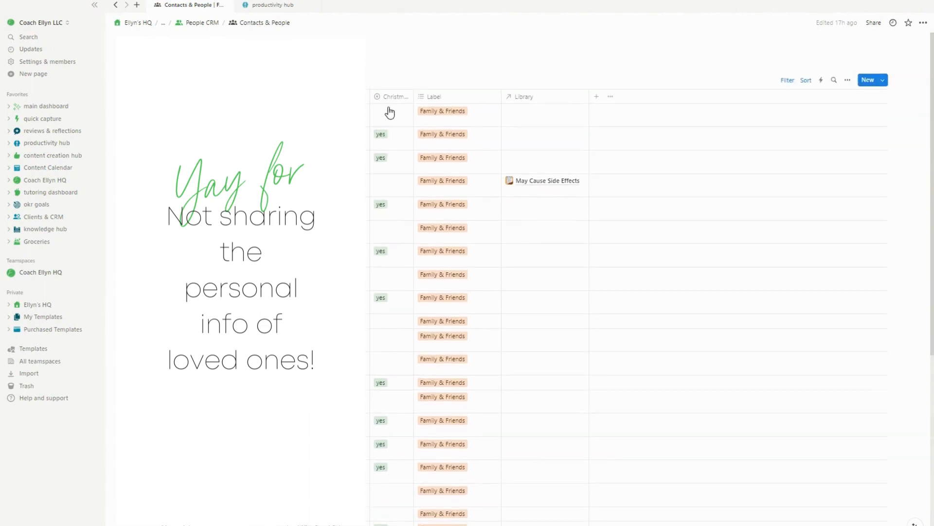
{"action": "scroll", "coordinate": [394, 160], "scroll_direction": "down", "scroll_amount": 10}
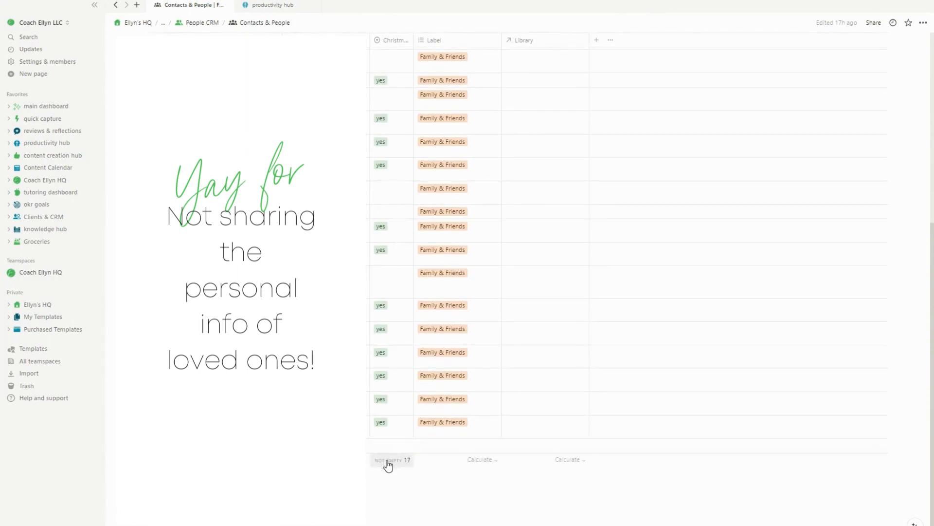
- Look over the Christmas Card? column in the contacts database and widen it enough to show its full name
{"action": "scroll", "coordinate": [401, 379], "scroll_direction": "up", "scroll_amount": 2}
{"action": "scroll", "coordinate": [401, 379], "scroll_direction": "up", "scroll_amount": 3}
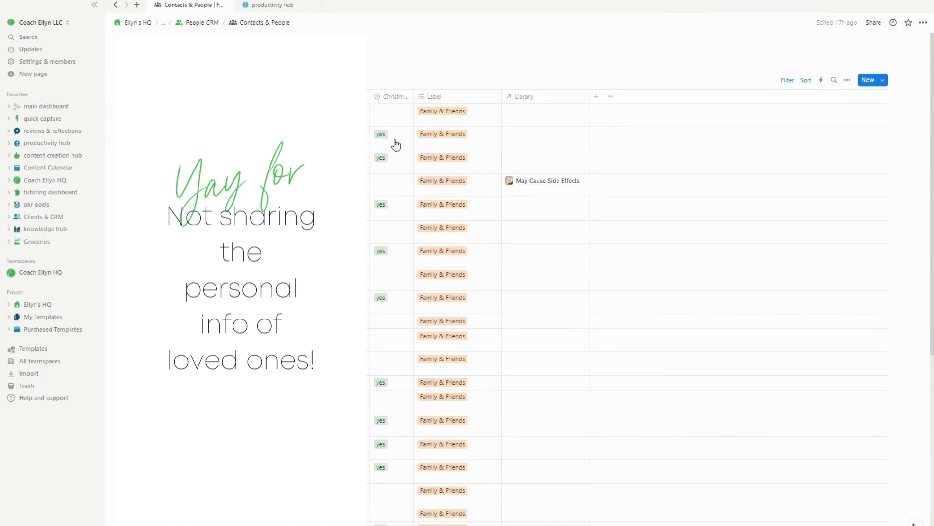
{"action": "scroll", "coordinate": [417, 334], "scroll_direction": "down", "scroll_amount": 4}
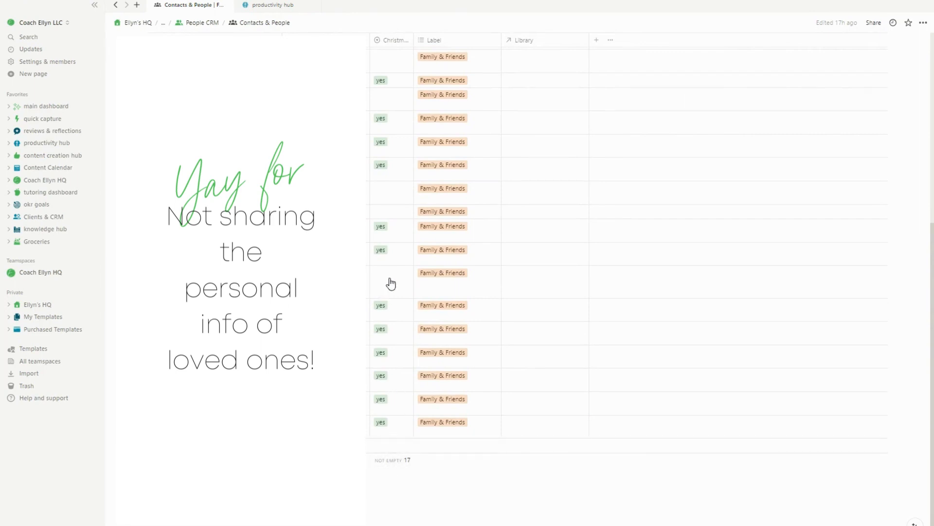
{"action": "scroll", "coordinate": [392, 285], "scroll_direction": "up", "scroll_amount": 5}
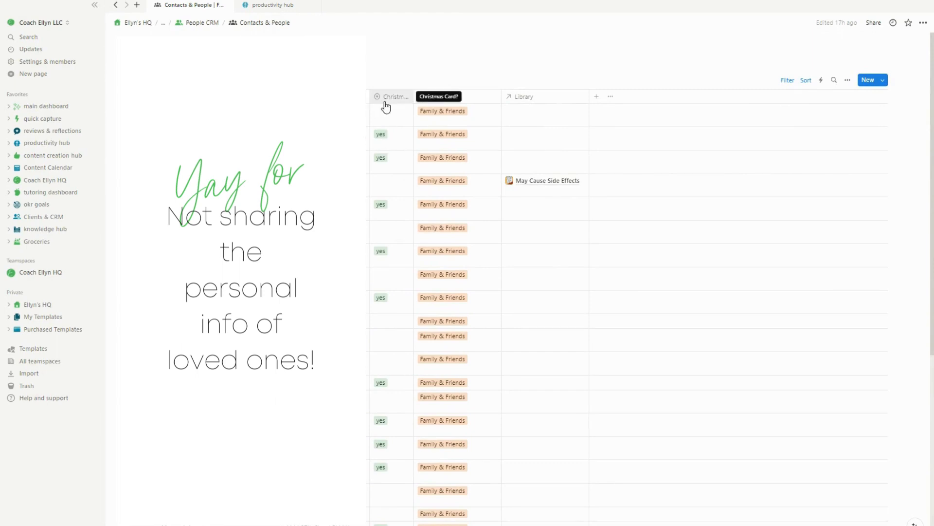
{"action": "left_click_drag", "start_coordinate": [414, 98], "coordinate": [438, 98]}
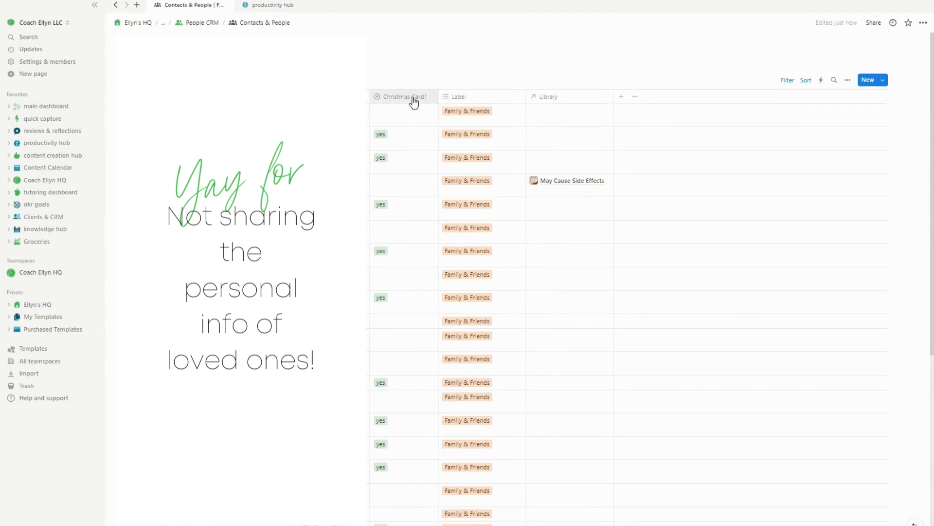
- Open the Christmas Card? property for editing and examine the available property types, keeping Select as its type
{"action": "left_click", "coordinate": [388, 98]}
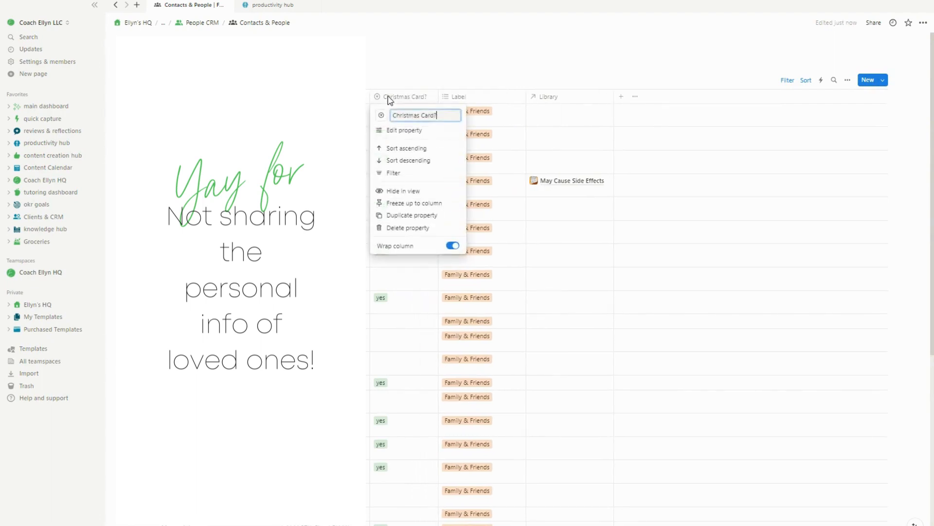
{"action": "left_click", "coordinate": [408, 134]}
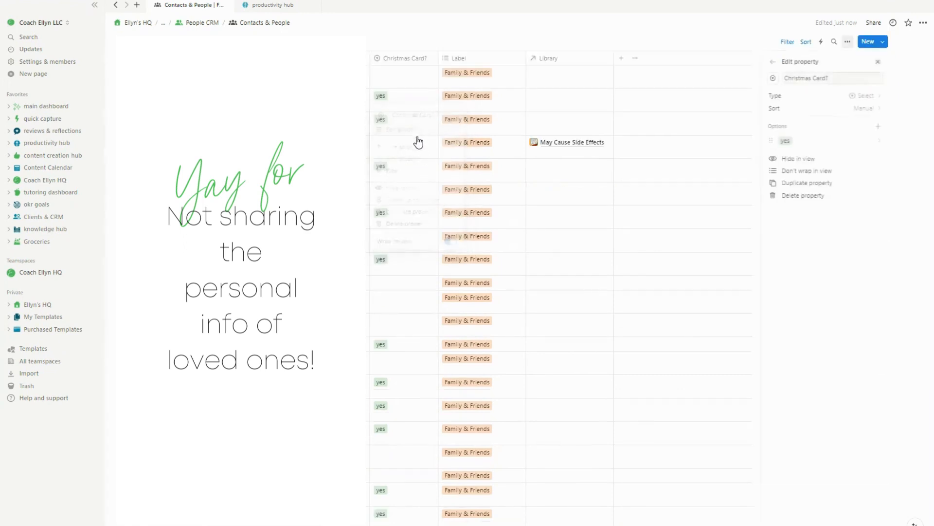
{"action": "left_click", "coordinate": [870, 100]}
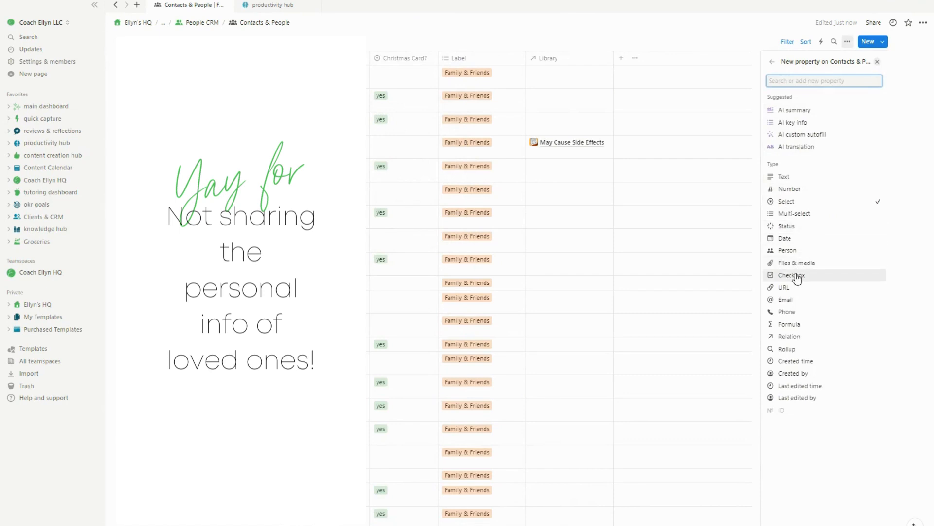
{"action": "left_click", "coordinate": [730, 328]}
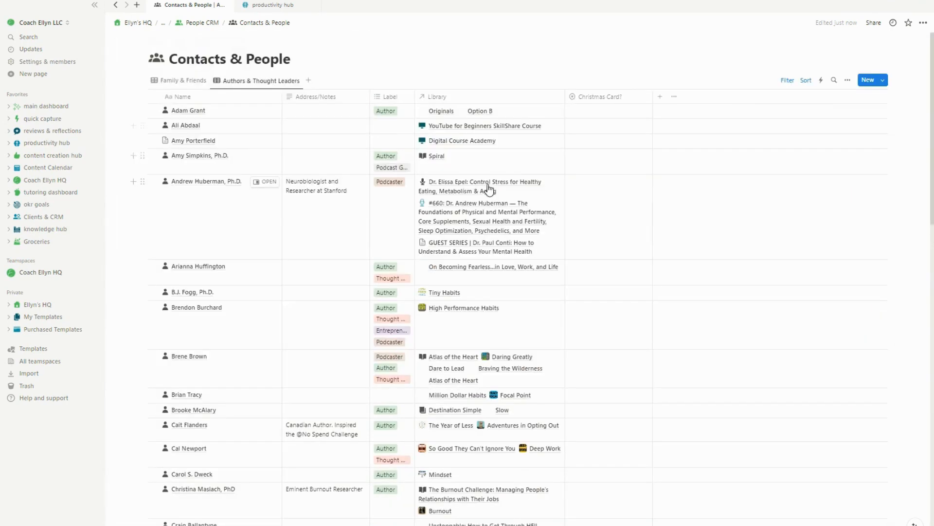
- In the Authors & Thought Leaders view, widen the Library column and hide the Christmas Card? property
{"action": "left_click_drag", "start_coordinate": [565, 96], "coordinate": [703, 115]}
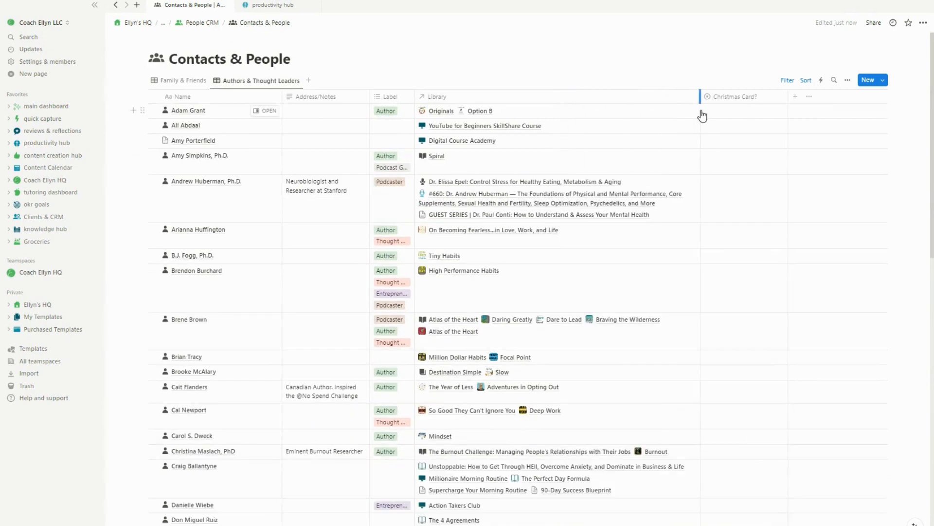
{"action": "left_click", "coordinate": [742, 188]}
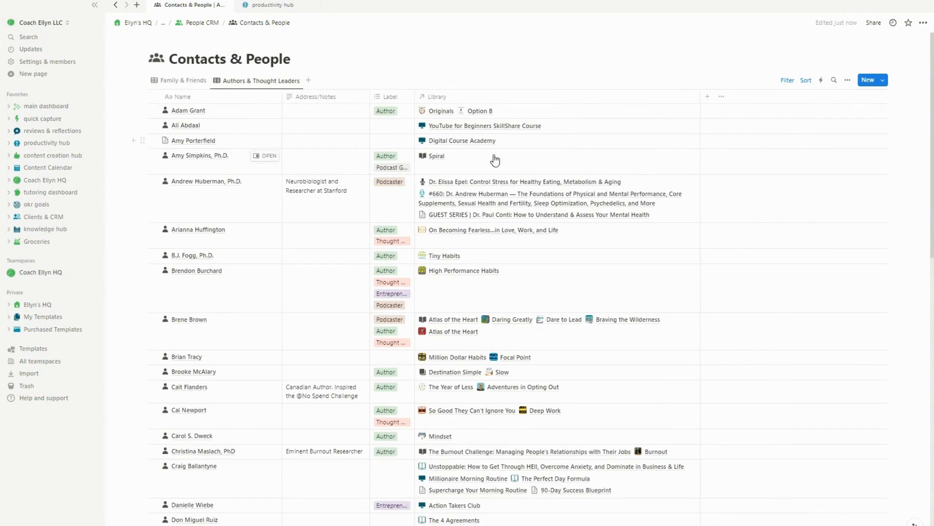
- Look through the Authors & Thought Leaders view down to its last entry and return to the Family & Friends view
{"action": "scroll", "coordinate": [487, 175], "scroll_direction": "down", "scroll_amount": 1}
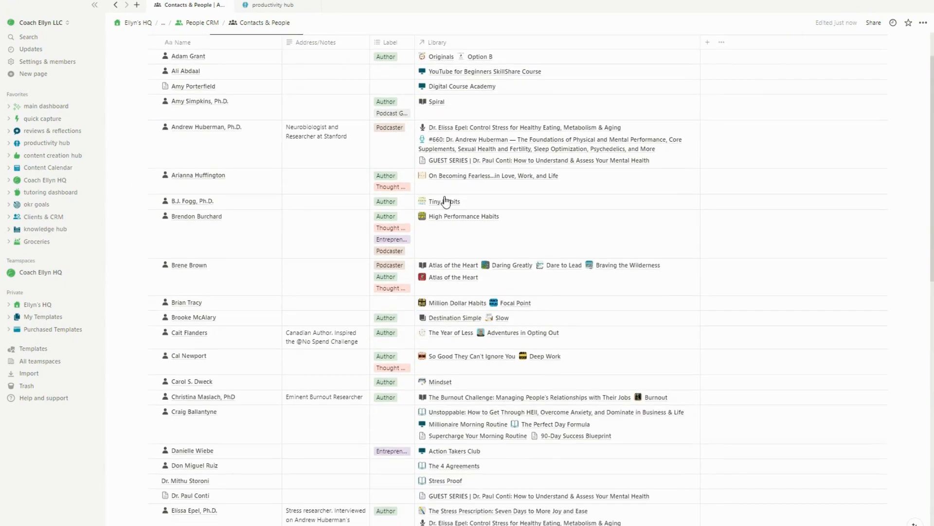
{"action": "scroll", "coordinate": [486, 263], "scroll_direction": "down", "scroll_amount": 5}
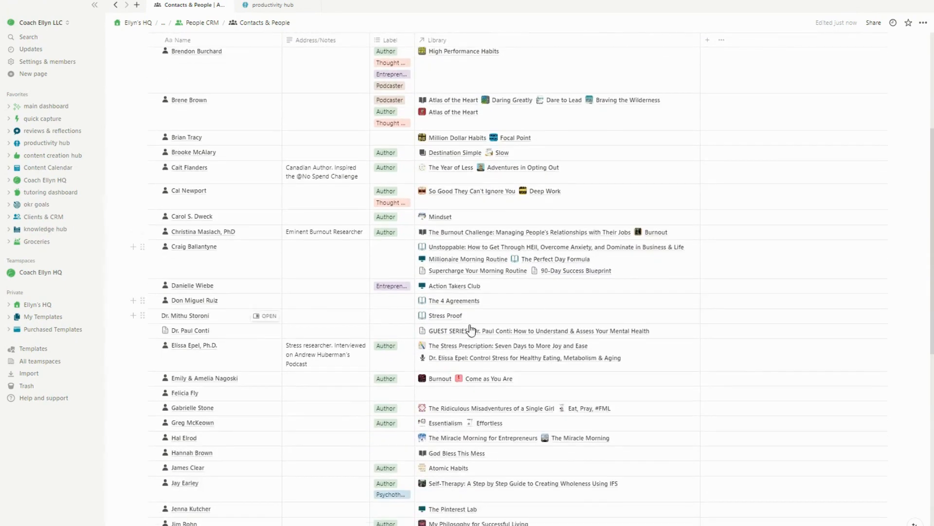
{"action": "scroll", "coordinate": [440, 328], "scroll_direction": "down", "scroll_amount": 5}
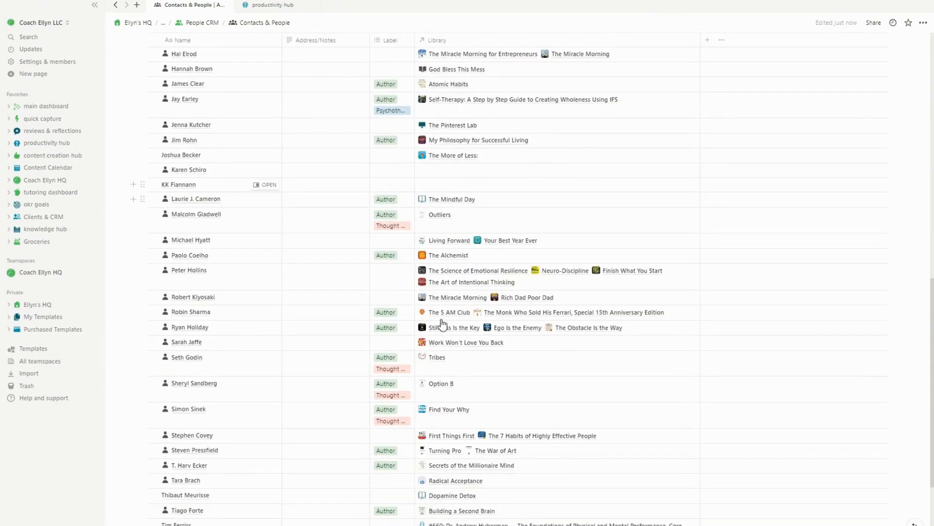
{"action": "scroll", "coordinate": [452, 363], "scroll_direction": "down", "scroll_amount": 3}
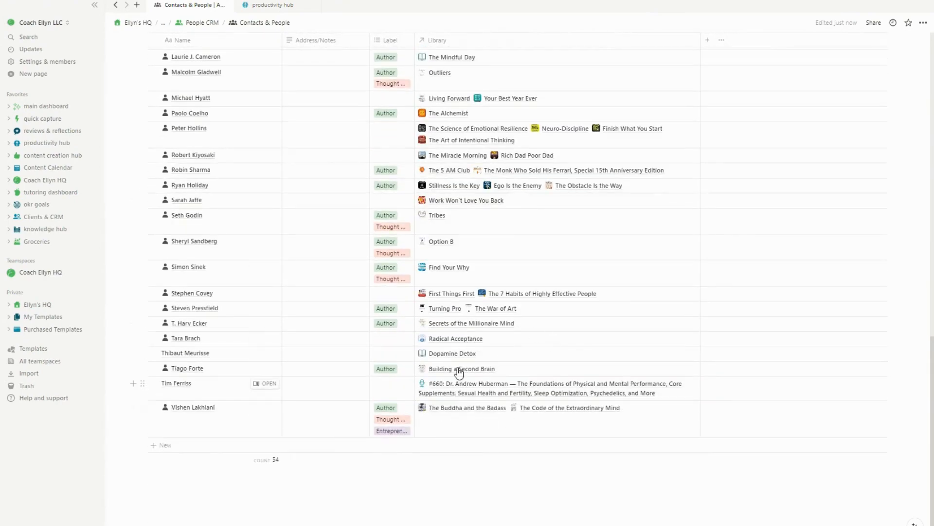
{"action": "scroll", "coordinate": [457, 341], "scroll_direction": "up", "scroll_amount": 3}
{"action": "scroll", "coordinate": [431, 162], "scroll_direction": "up", "scroll_amount": 10}
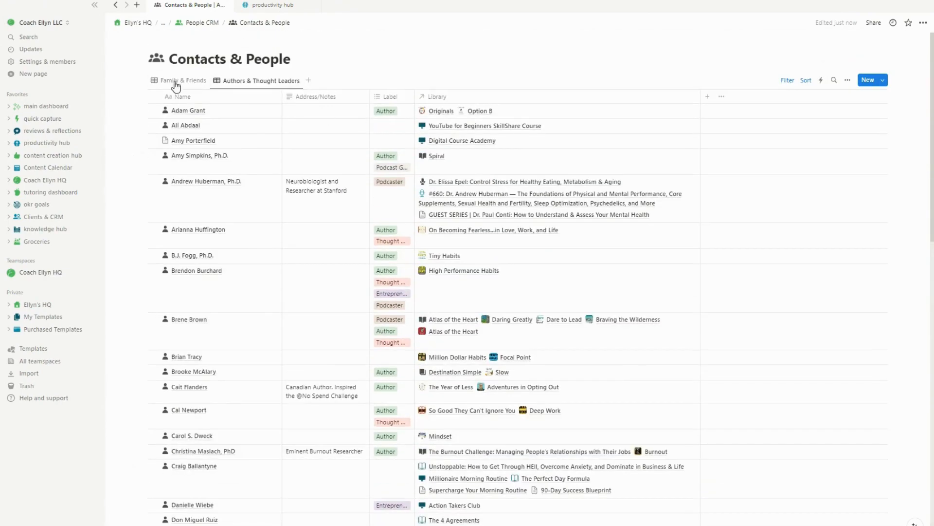
{"action": "left_click", "coordinate": [173, 82]}
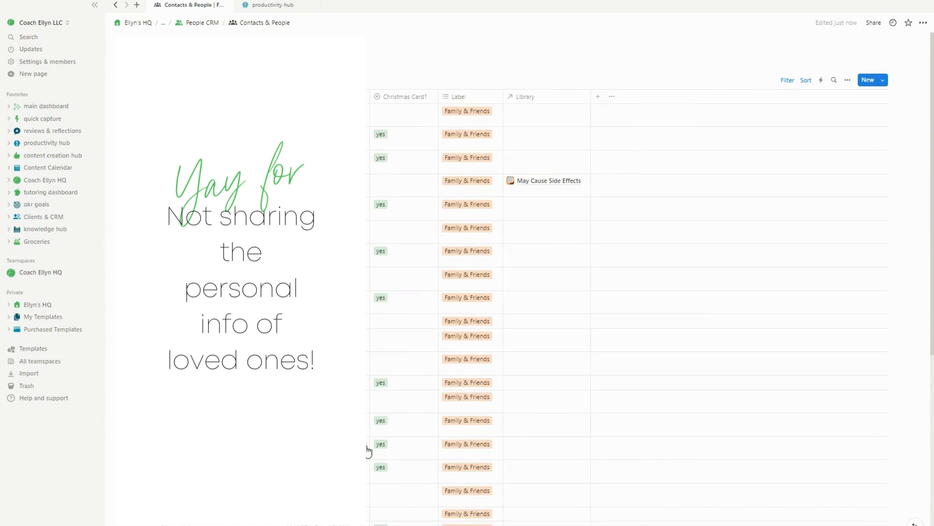
- Find the Recipes database through the workspace search and open the Grandma's Twice Baked Potatoes recipe
{"action": "left_click", "coordinate": [31, 36]}
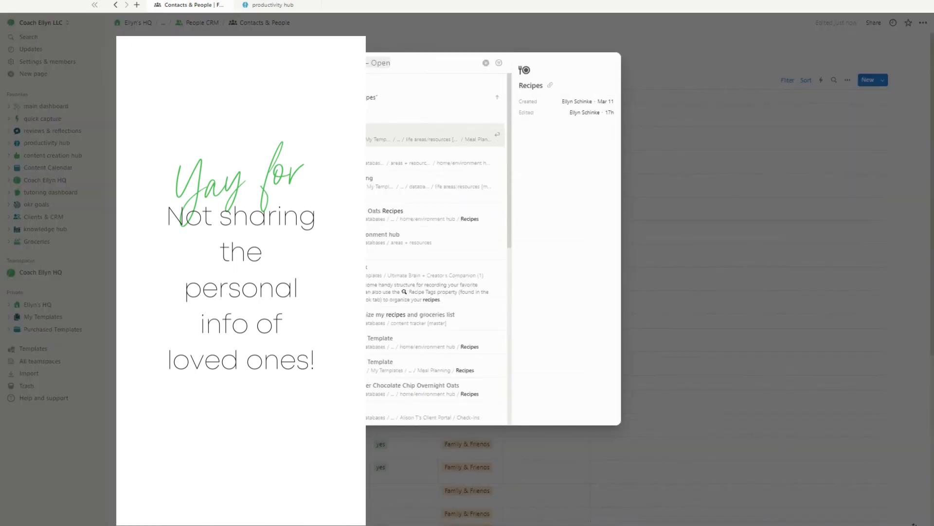
{"action": "left_click", "coordinate": [406, 166]}
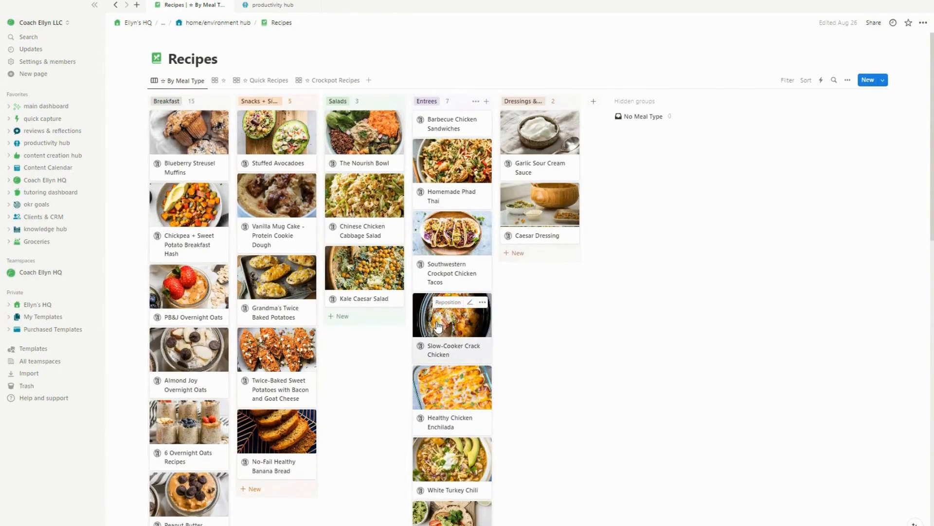
{"action": "left_click", "coordinate": [281, 283]}
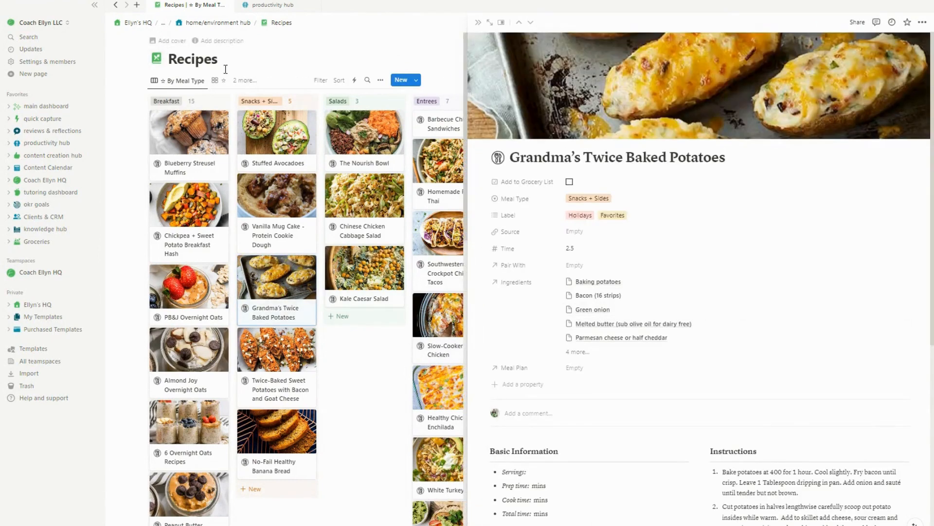
- Examine the Grandma's Twice Baked Potatoes page, covering its properties, instructions, ingredients and linked Groceries table
{"action": "scroll", "coordinate": [693, 210], "scroll_direction": "down", "scroll_amount": 2}
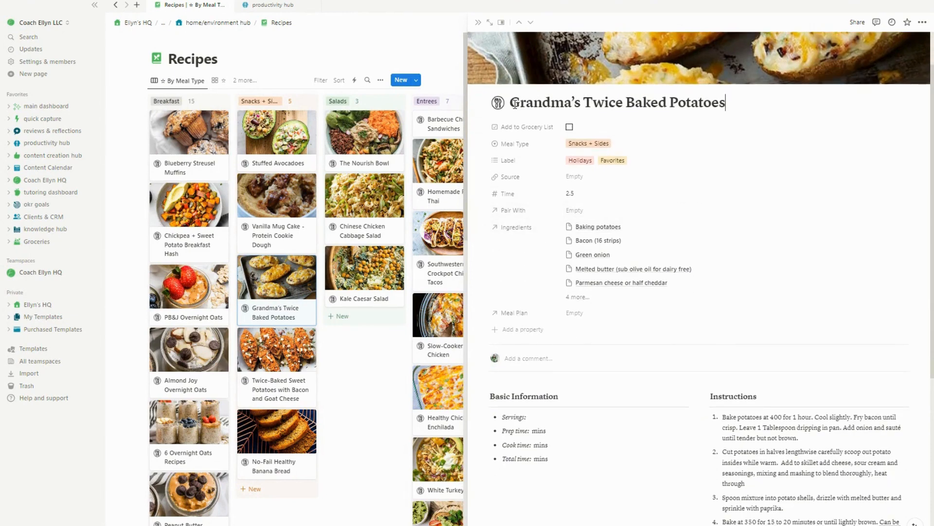
{"action": "left_click_drag", "start_coordinate": [514, 104], "coordinate": [782, 119]}
{"action": "scroll", "coordinate": [812, 354], "scroll_direction": "down", "scroll_amount": 5}
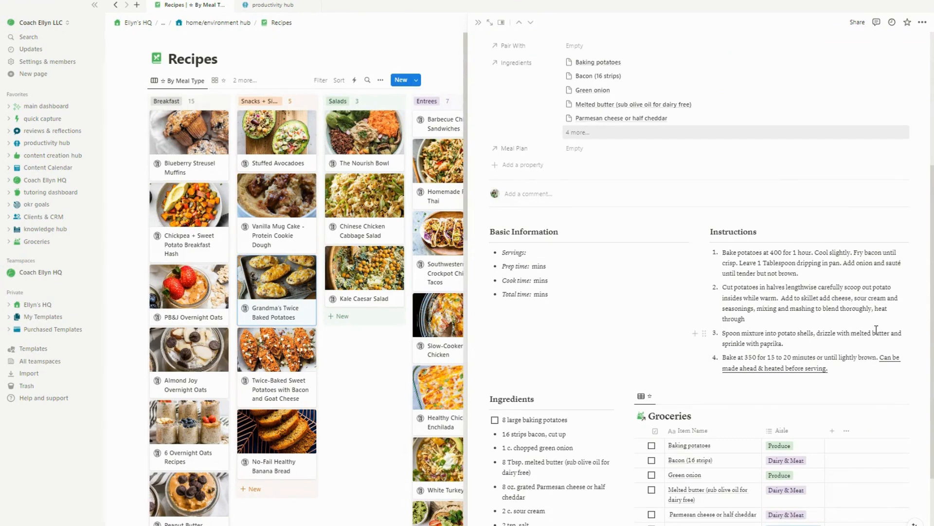
{"action": "scroll", "coordinate": [876, 330], "scroll_direction": "down", "scroll_amount": 3}
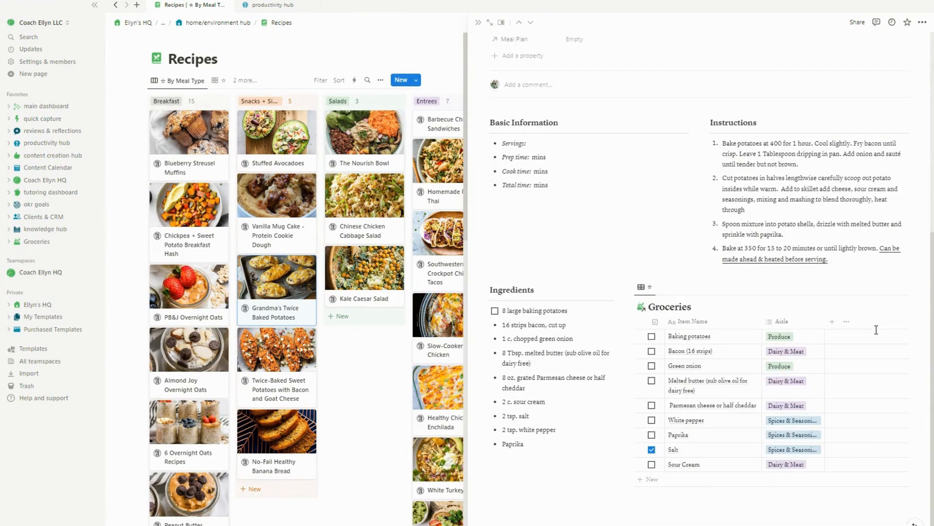
{"action": "scroll", "coordinate": [655, 252], "scroll_direction": "up", "scroll_amount": 10}
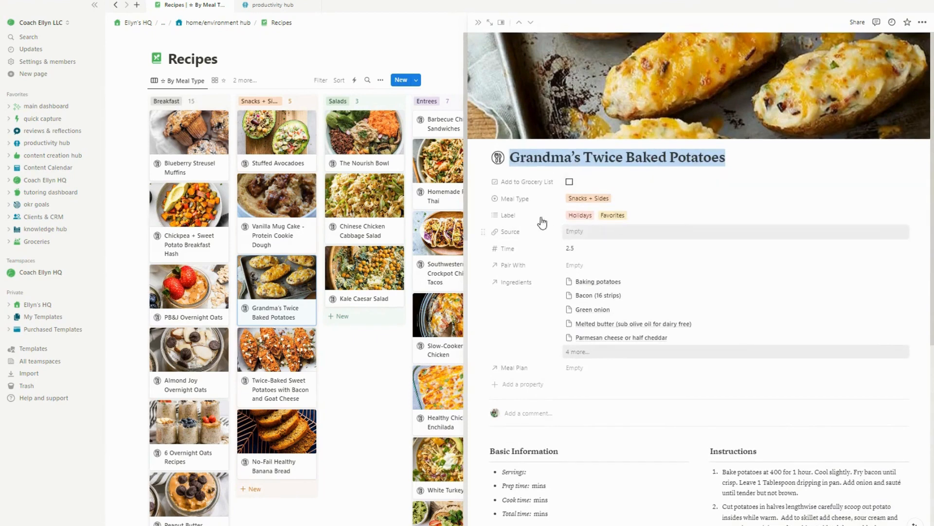
{"action": "scroll", "coordinate": [666, 219], "scroll_direction": "down", "scroll_amount": 2}
{"action": "scroll", "coordinate": [681, 341], "scroll_direction": "down", "scroll_amount": 8}
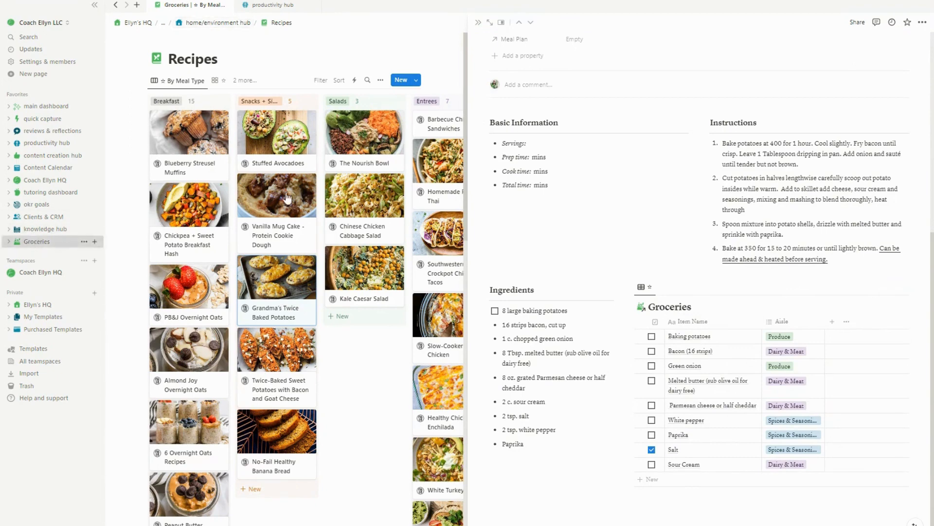
- Check the Groceries To Buy list, return to the potato recipe and enable its Add to Grocery List option
{"action": "left_click", "coordinate": [36, 241]}
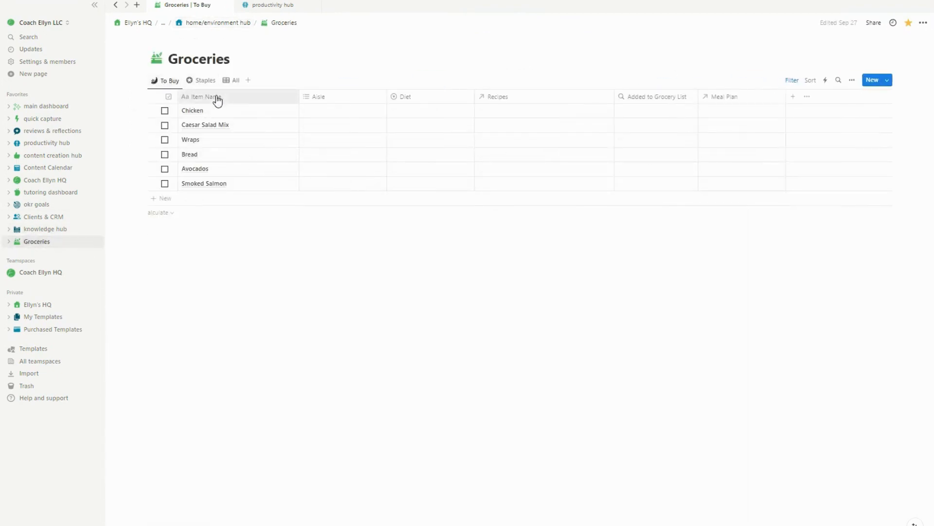
{"action": "left_click", "coordinate": [115, 5]}
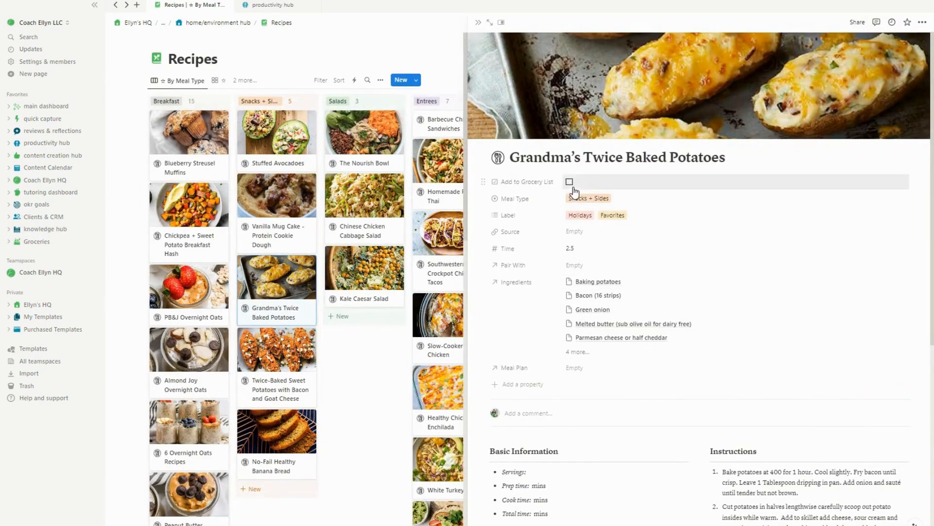
{"action": "left_click", "coordinate": [569, 182]}
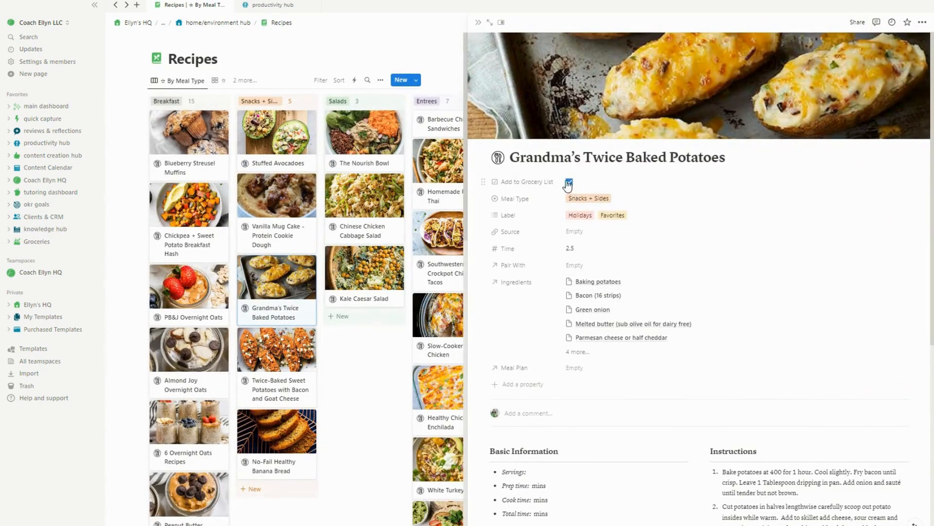
- Leave the recipe and open the Groceries database to view its To Buy list
{"action": "left_click", "coordinate": [117, 6]}
{"action": "left_click", "coordinate": [34, 229]}
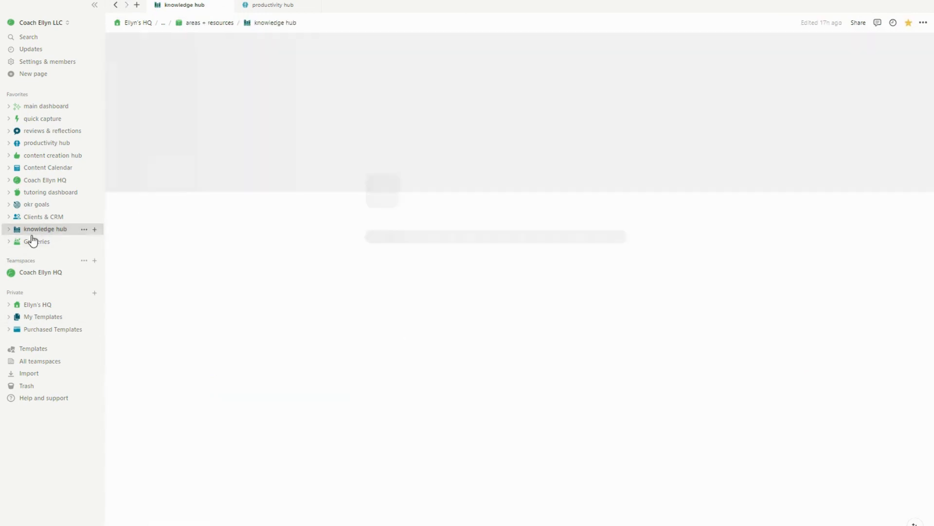
{"action": "left_click", "coordinate": [32, 242]}
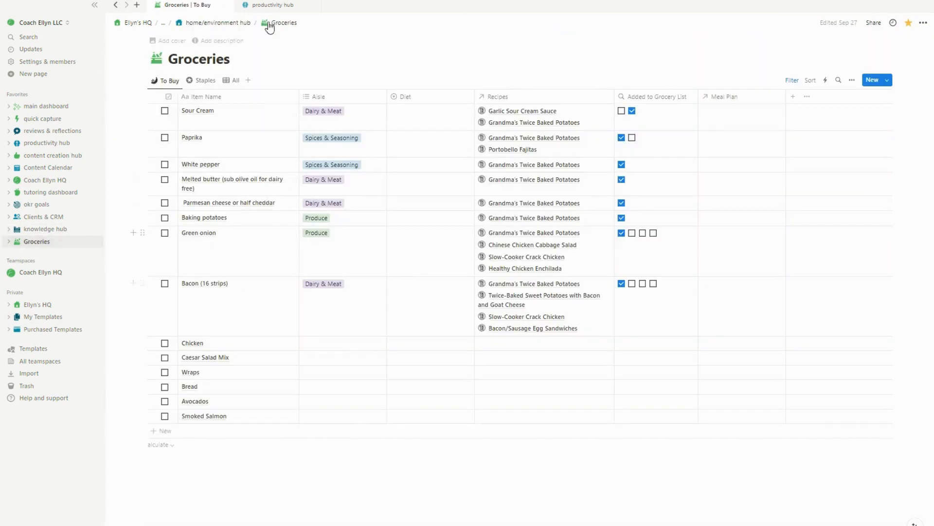